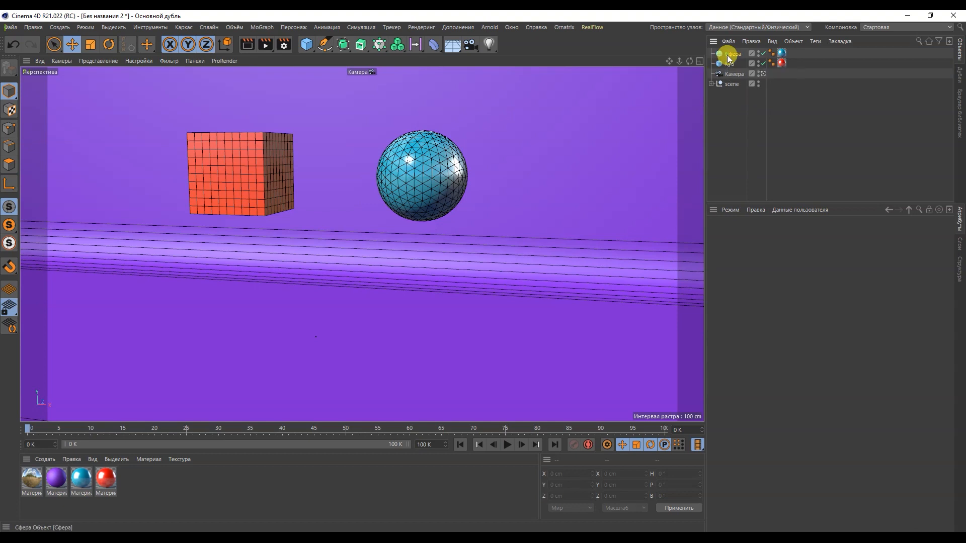
# Add a soft body dynamics tag to the sphere (Сфера) and another one to the cube (Куб)
pyautogui.rightClick(728, 52)
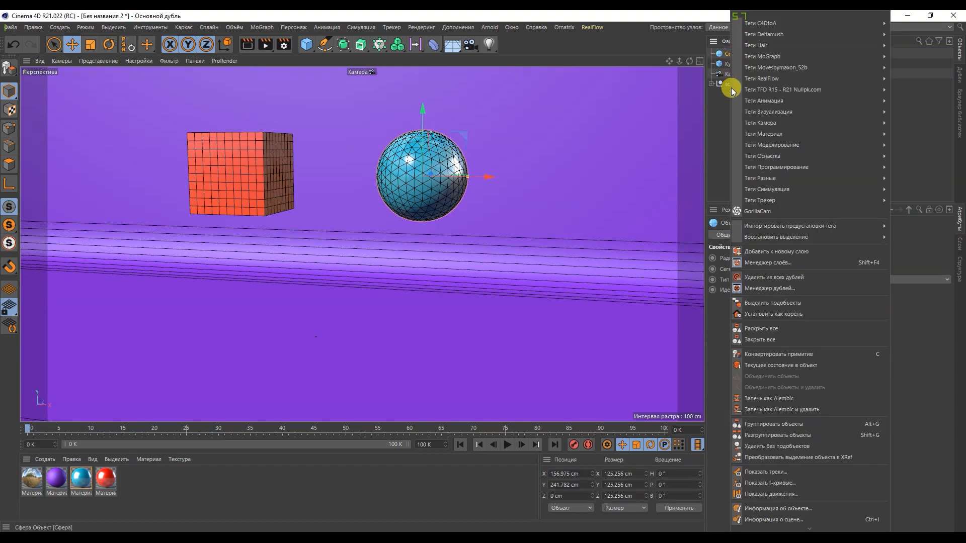
pyautogui.moveTo(776, 190)
pyautogui.click(685, 200)
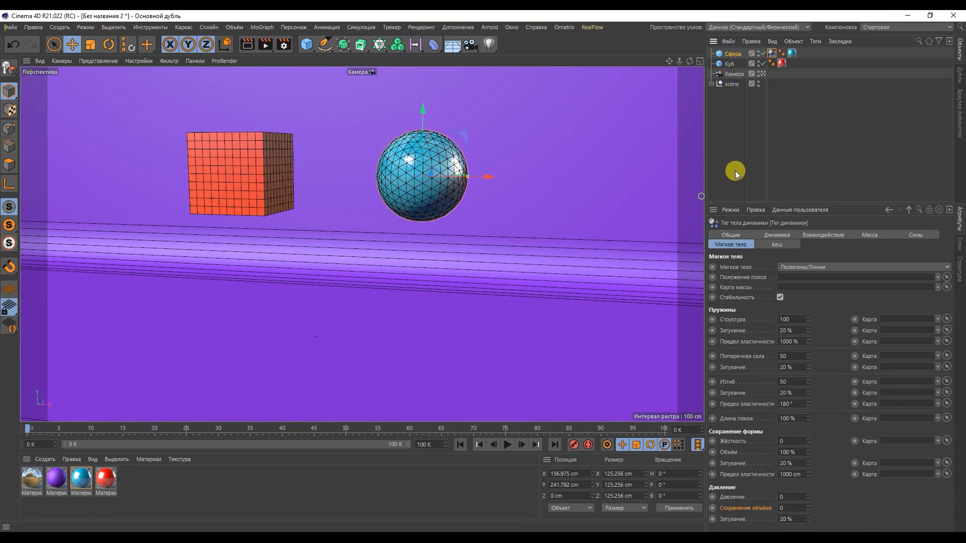
pyautogui.click(730, 64)
pyautogui.rightClick(729, 64)
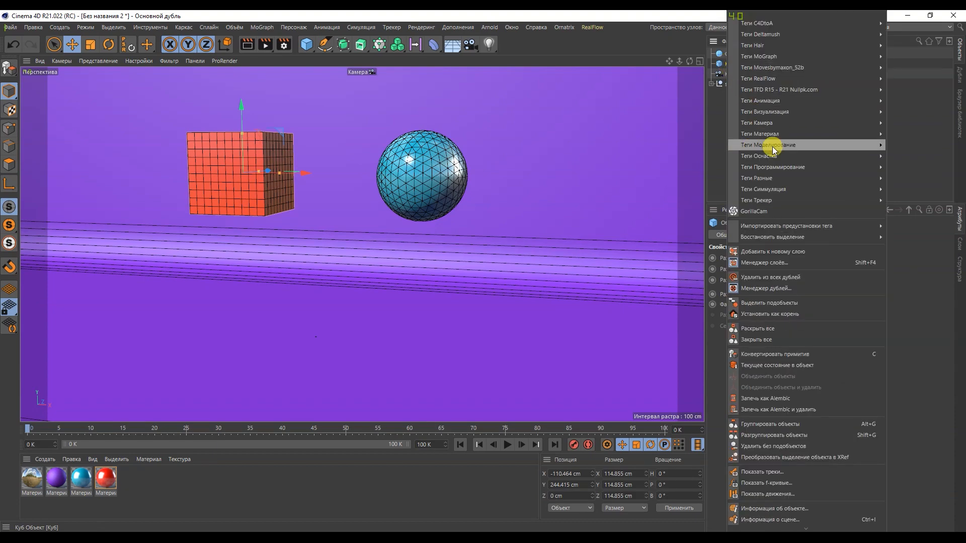
pyautogui.moveTo(778, 190)
pyautogui.click(649, 190)
pyautogui.click(750, 160)
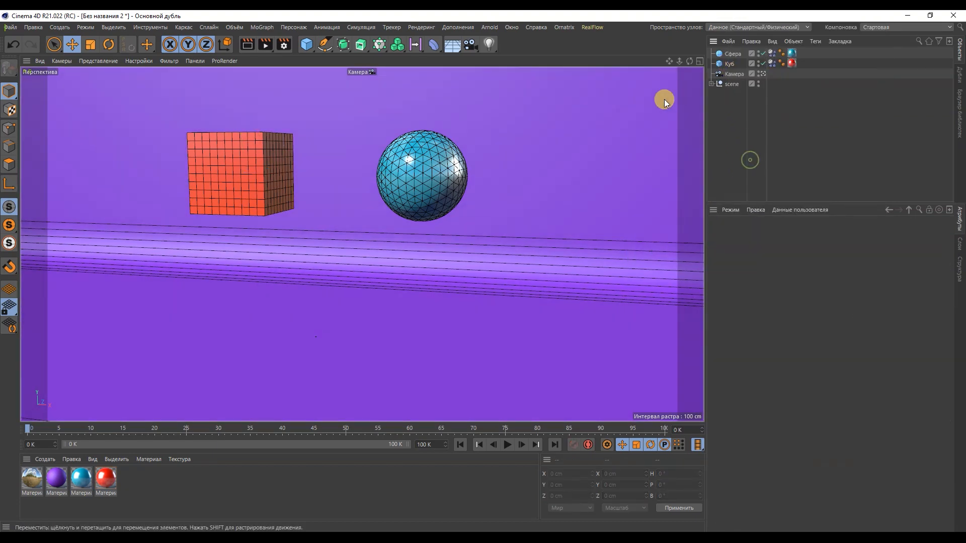
# Add a collider body dynamics tag to the S Curve backdrop inside the scene group
pyautogui.click(711, 84)
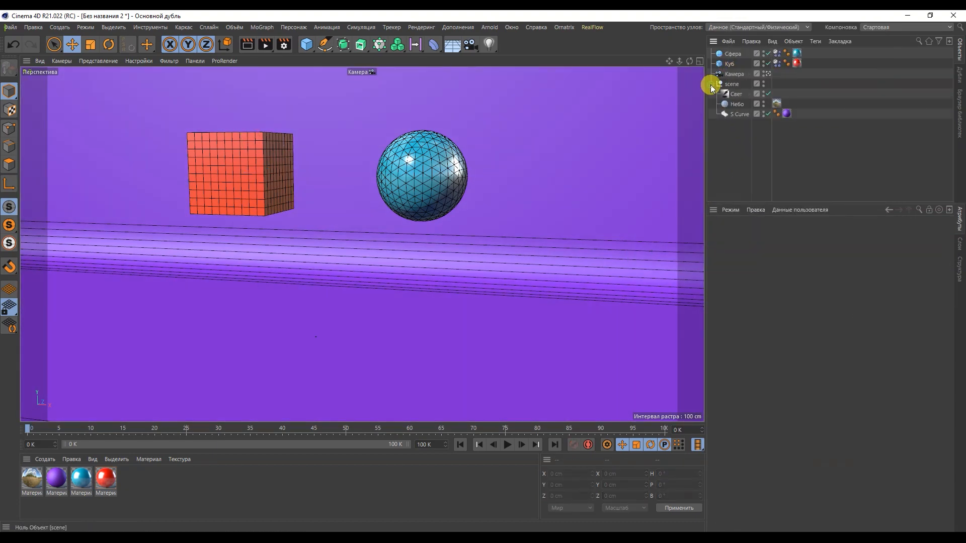
pyautogui.click(732, 115)
pyautogui.rightClick(733, 115)
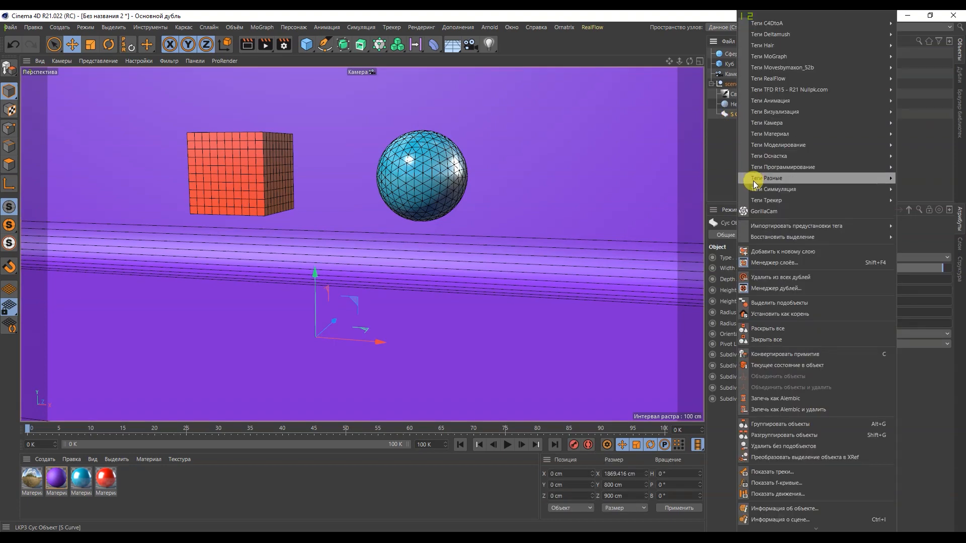
pyautogui.moveTo(753, 181)
pyautogui.click(711, 209)
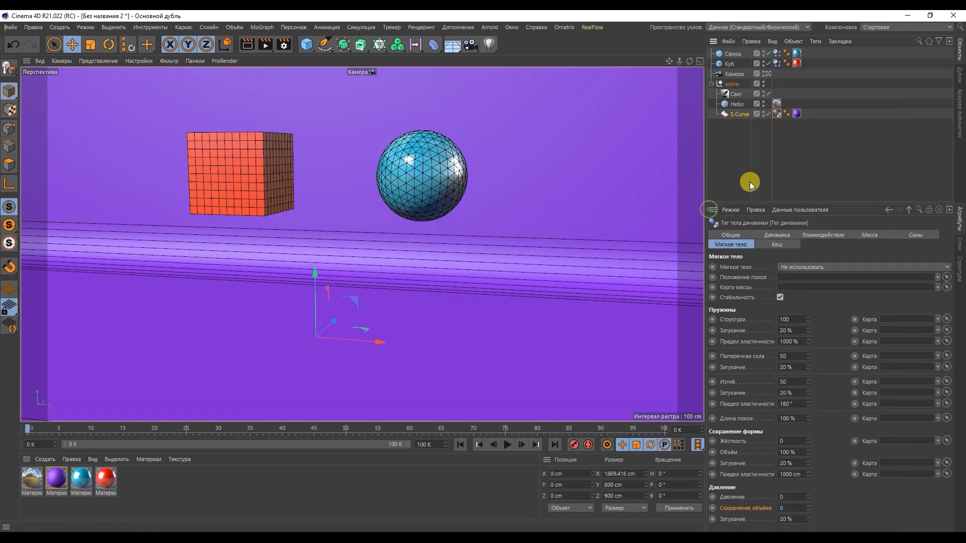
pyautogui.click(743, 179)
pyautogui.click(711, 84)
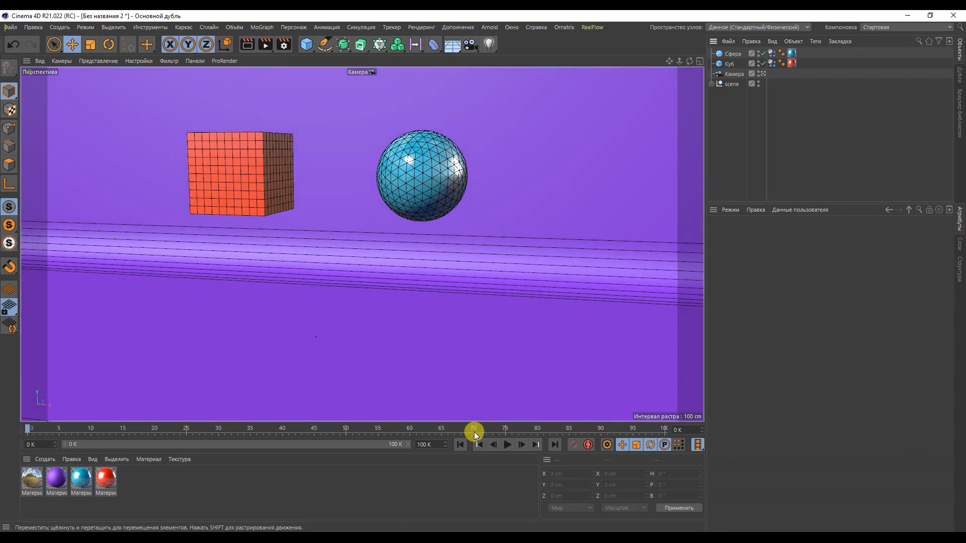
# Play the simulation to watch the cube and sphere fall onto the backdrop, and return to frame 0
pyautogui.click(508, 445)
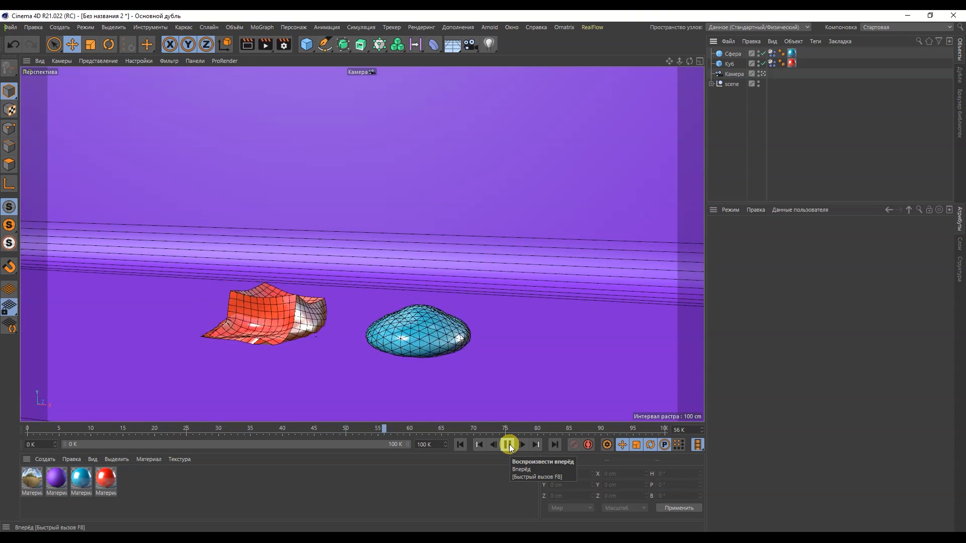
pyautogui.click(509, 445)
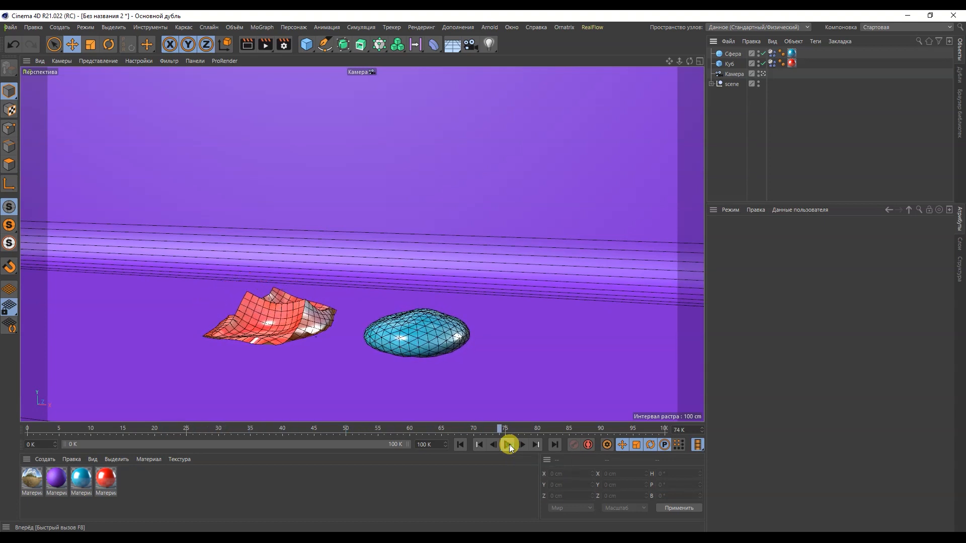
pyautogui.click(466, 445)
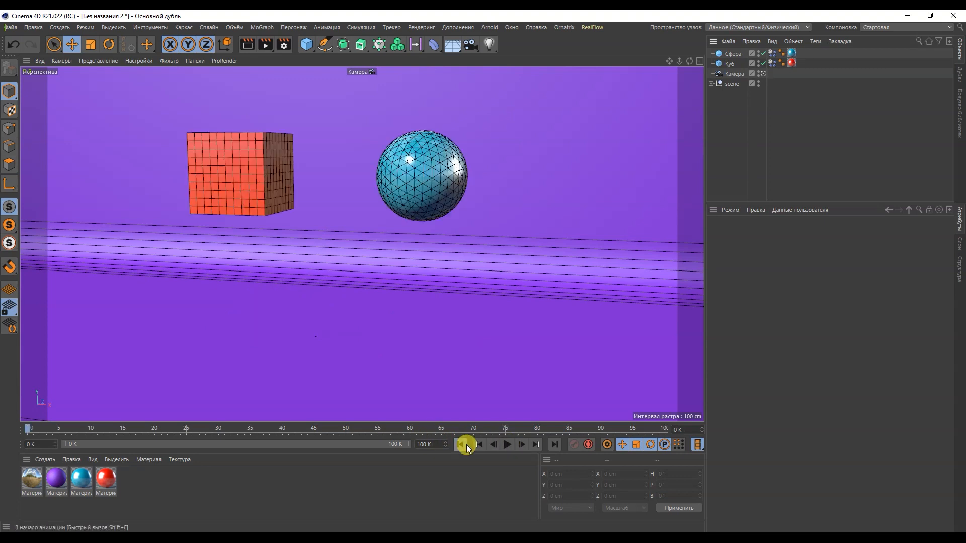
# In the project's advanced dynamics settings, set Подэтапы to 10 and Макс. взаимодействие для шага to 15, and preview the simulation
pyautogui.click(33, 27)
pyautogui.click(61, 128)
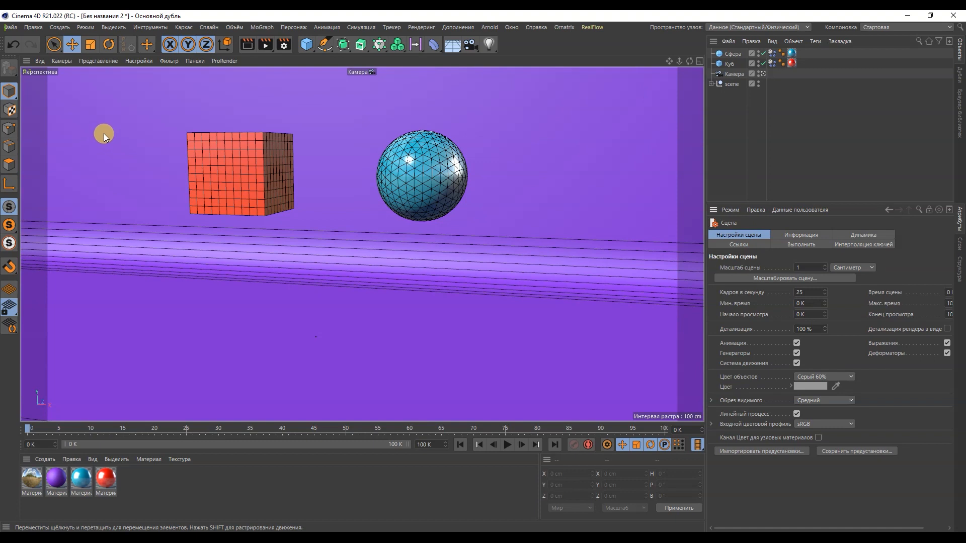
pyautogui.click(849, 234)
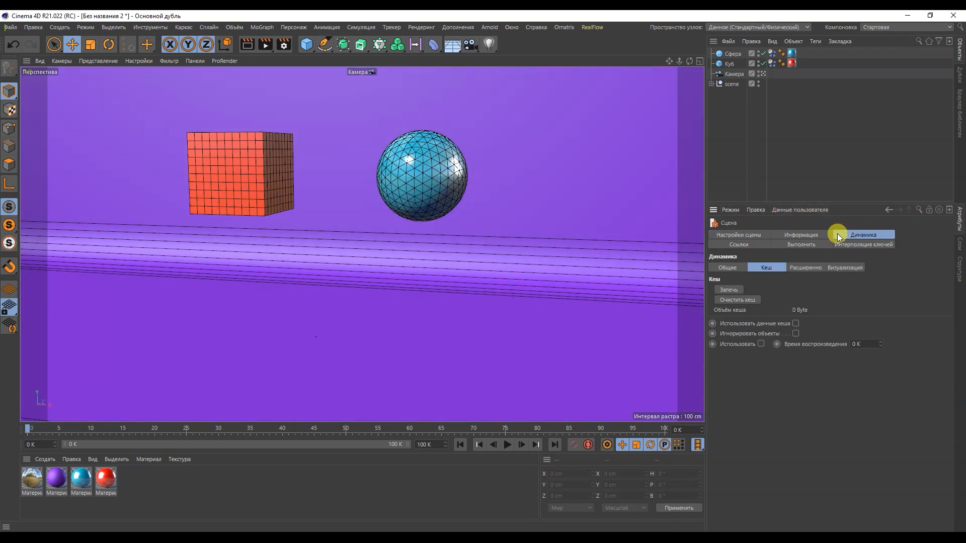
pyautogui.click(805, 265)
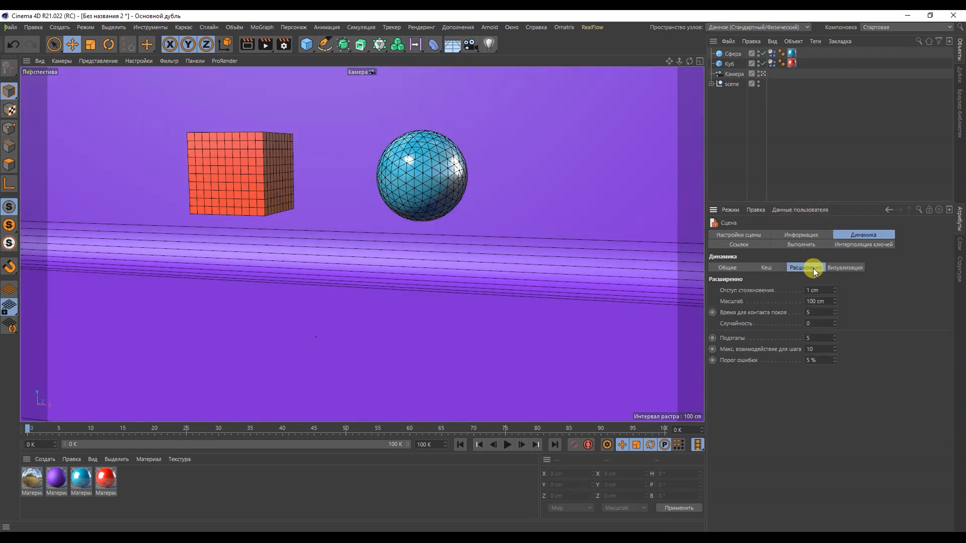
pyautogui.click(733, 341)
pyautogui.click(733, 351)
pyautogui.click(809, 336)
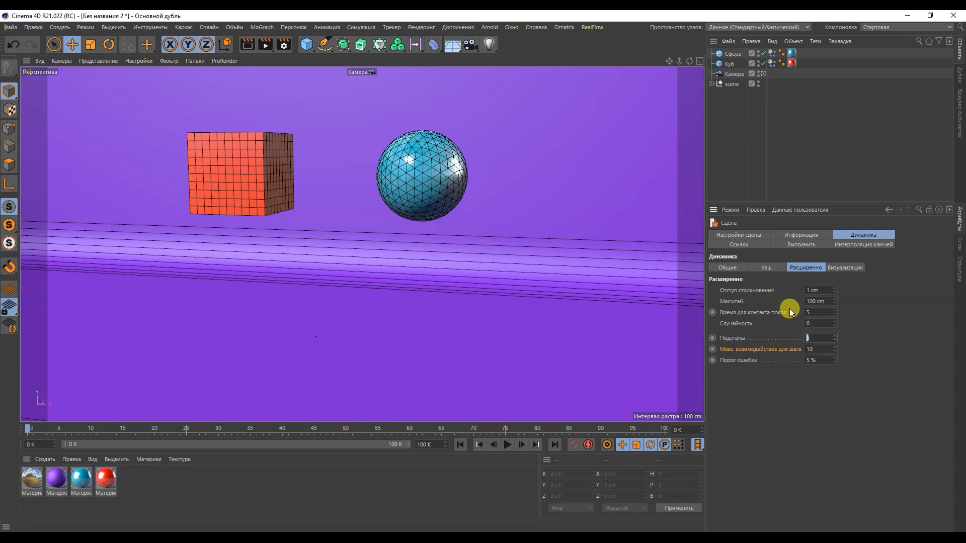
pyautogui.click(813, 349)
pyautogui.click(507, 446)
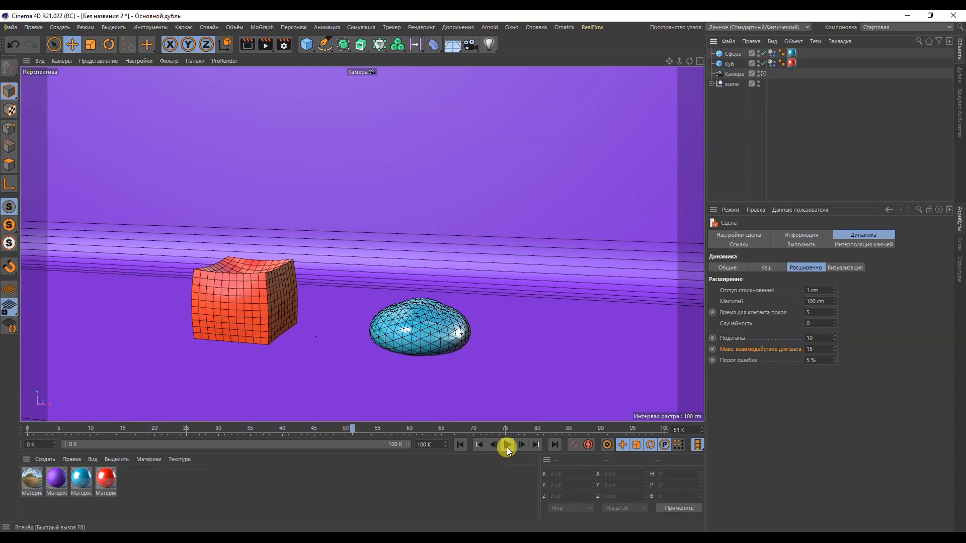
pyautogui.click(461, 446)
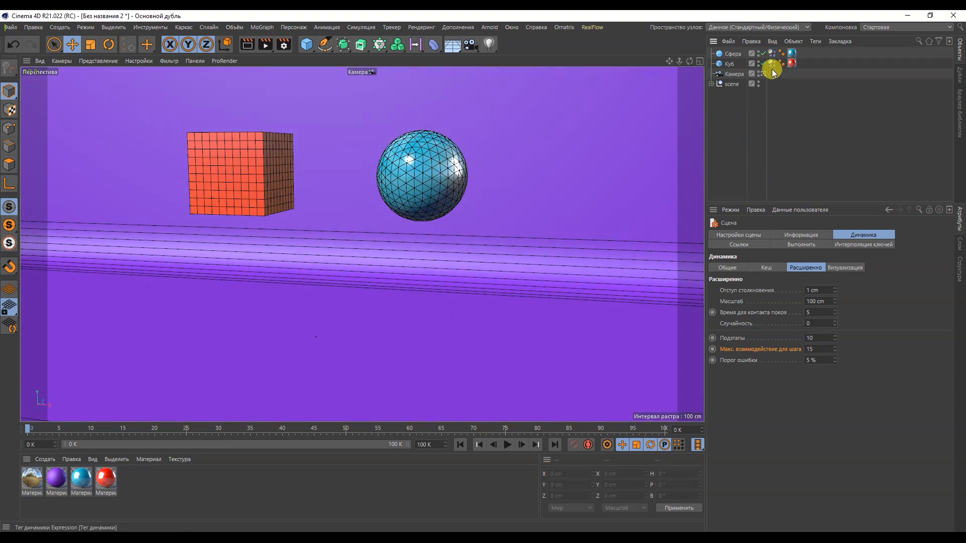
# Open the soft body settings of the sphere's and cube's dynamics tags together for shared editing
pyautogui.moveTo(772, 81); pyautogui.dragTo(766, 45)
pyautogui.click(717, 246)
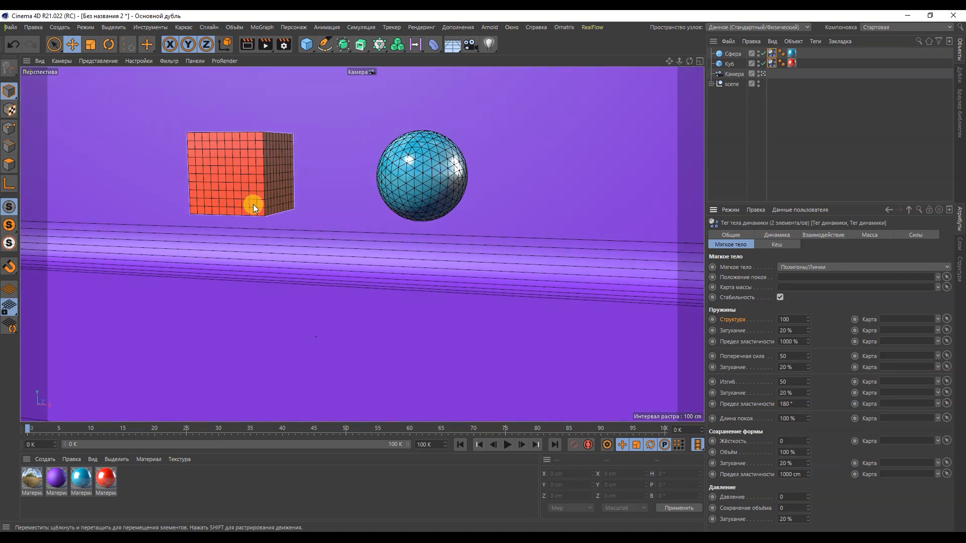
# Set the spring Структура of both soft bodies to 1 and preview the simulation from frame 0
pyautogui.click(788, 319)
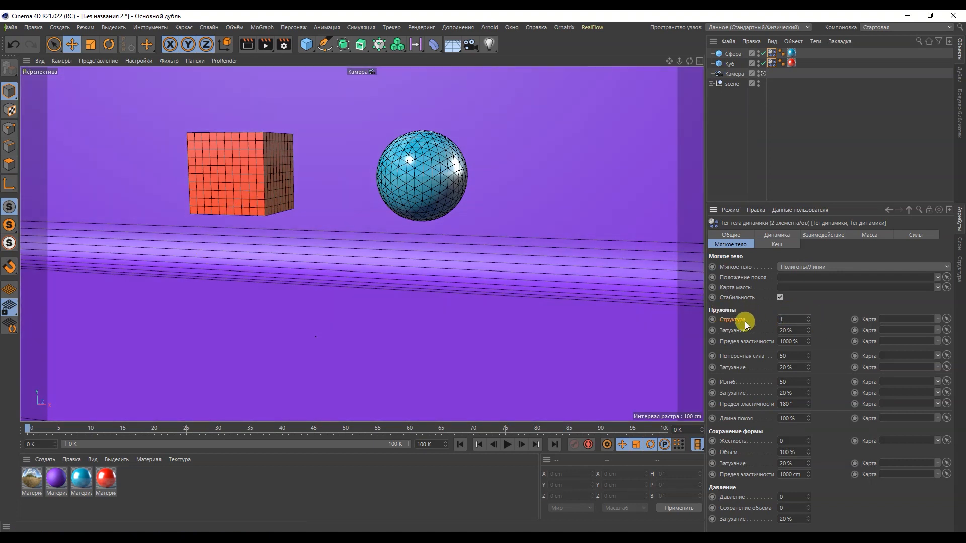
pyautogui.click(507, 445)
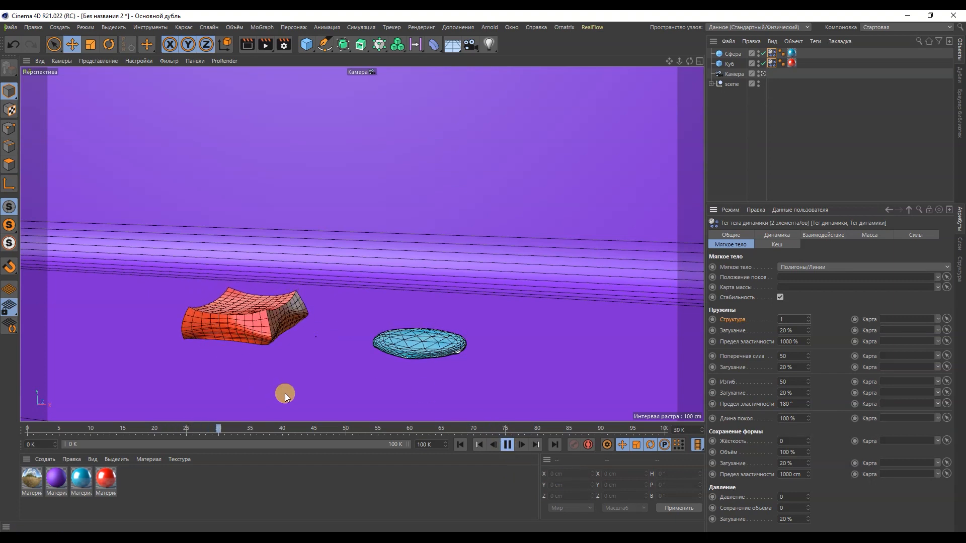
pyautogui.click(508, 445)
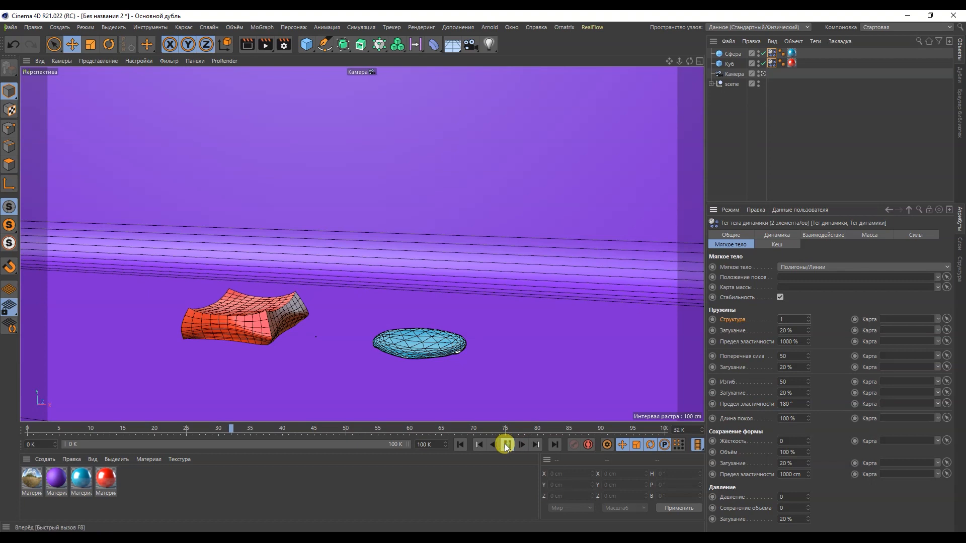
pyautogui.click(460, 444)
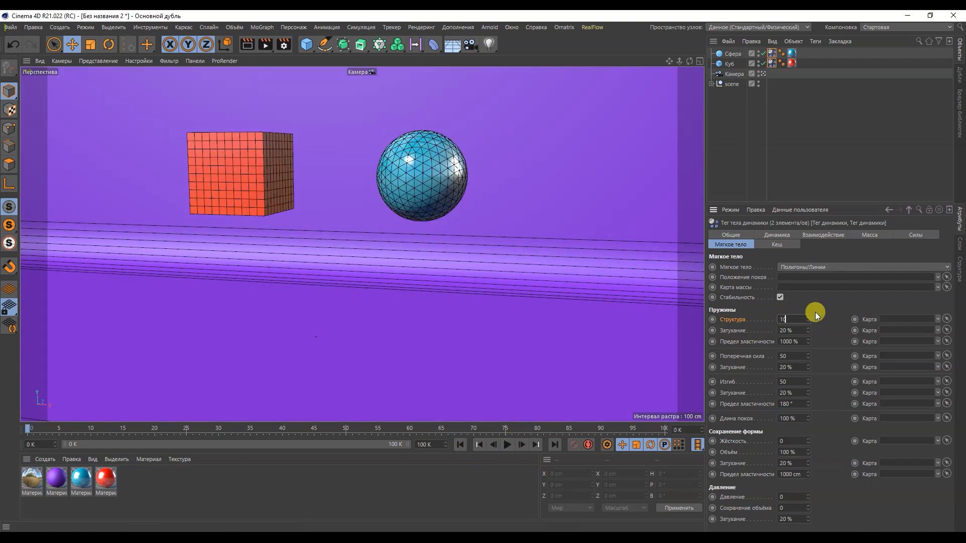
# Set the spring Структура of both soft bodies to 1000 and preview the simulation, returning to the start
pyautogui.click(505, 446)
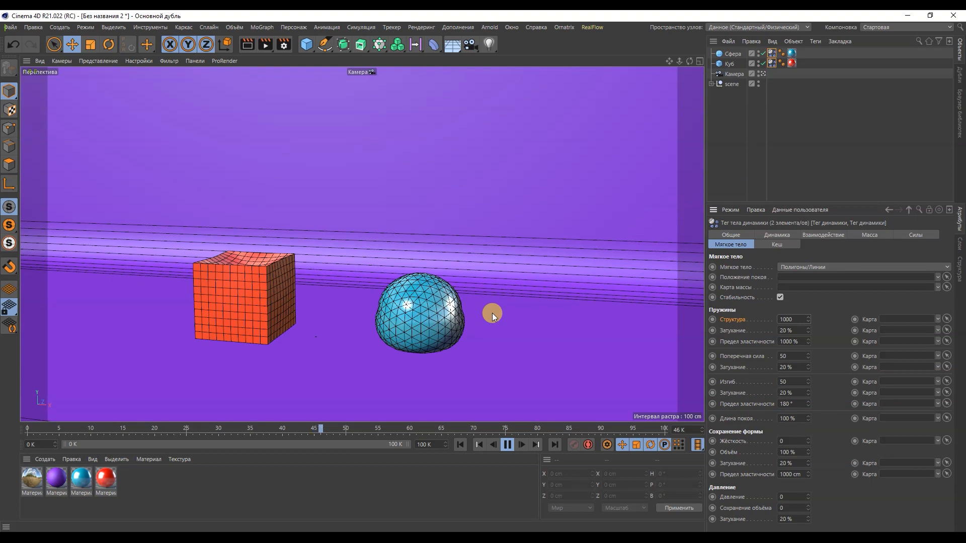
pyautogui.click(506, 446)
pyautogui.click(460, 445)
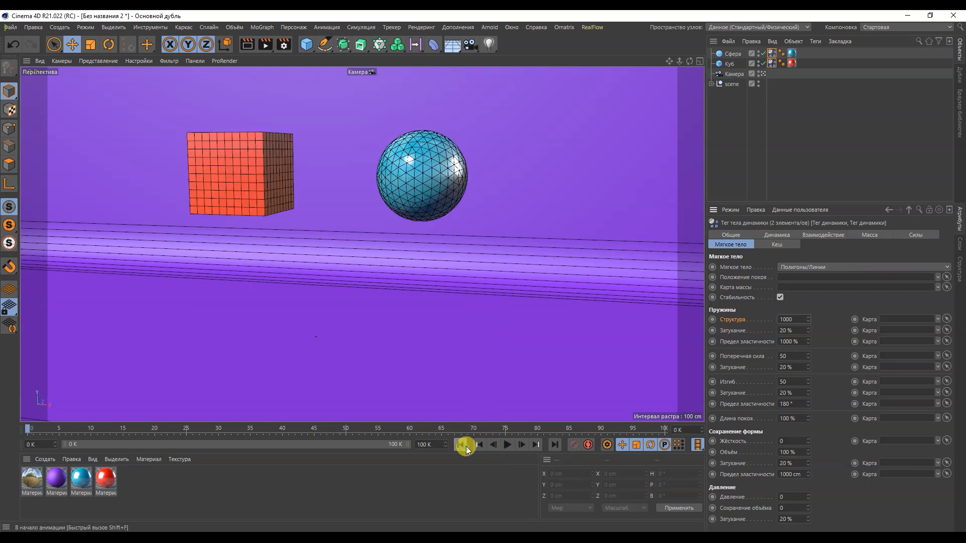
# Restore the spring Структура of both tags to its default and replay the simulation for comparison
pyautogui.rightClick(734, 321)
pyautogui.click(767, 397)
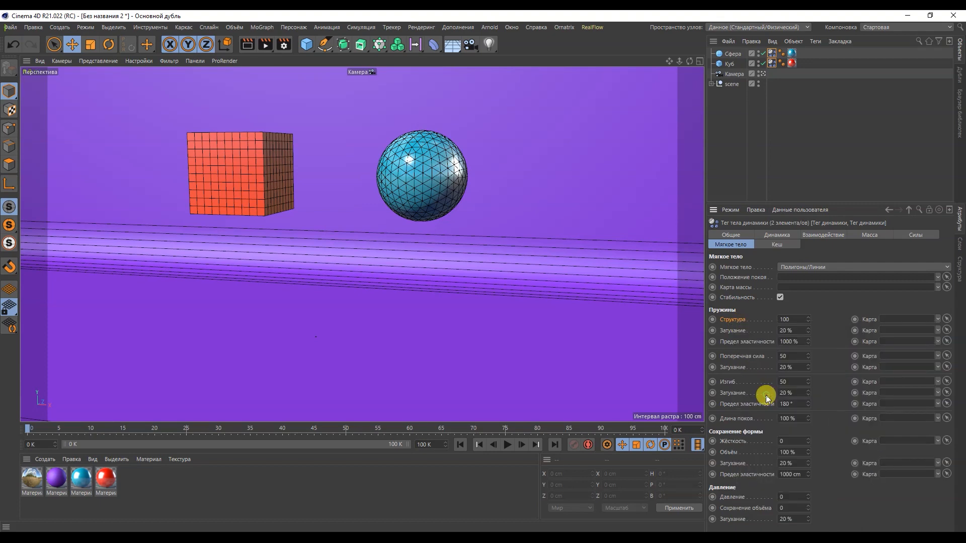
pyautogui.click(506, 445)
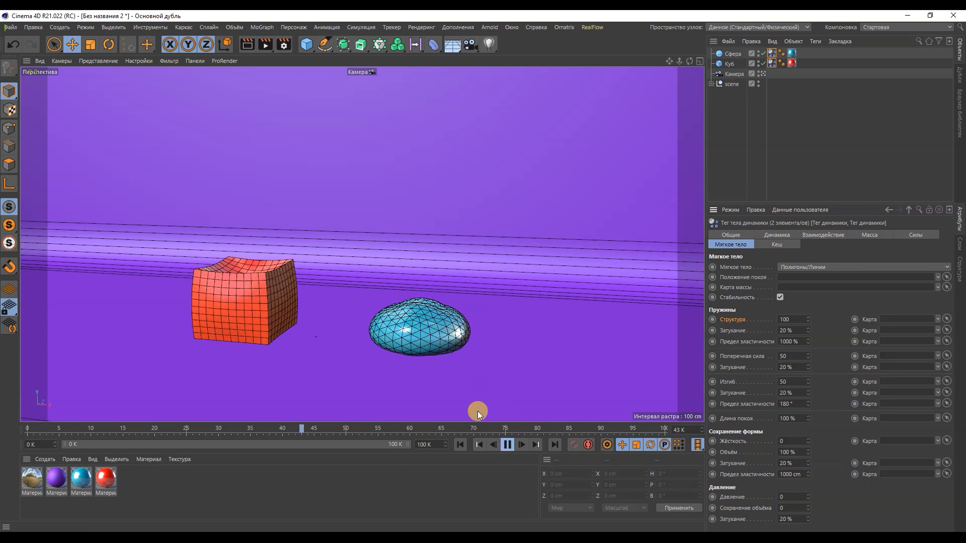
pyautogui.click(507, 445)
pyautogui.click(461, 445)
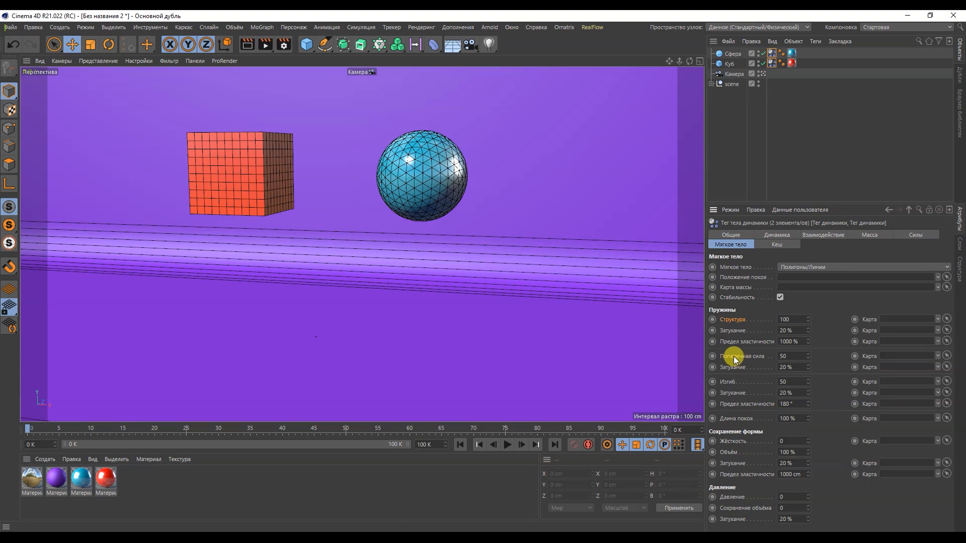
# Set Поперечная сила of both soft bodies to 1 and preview how the cube and sphere deform
pyautogui.click(789, 356)
pyautogui.write('1')
pyautogui.click(506, 445)
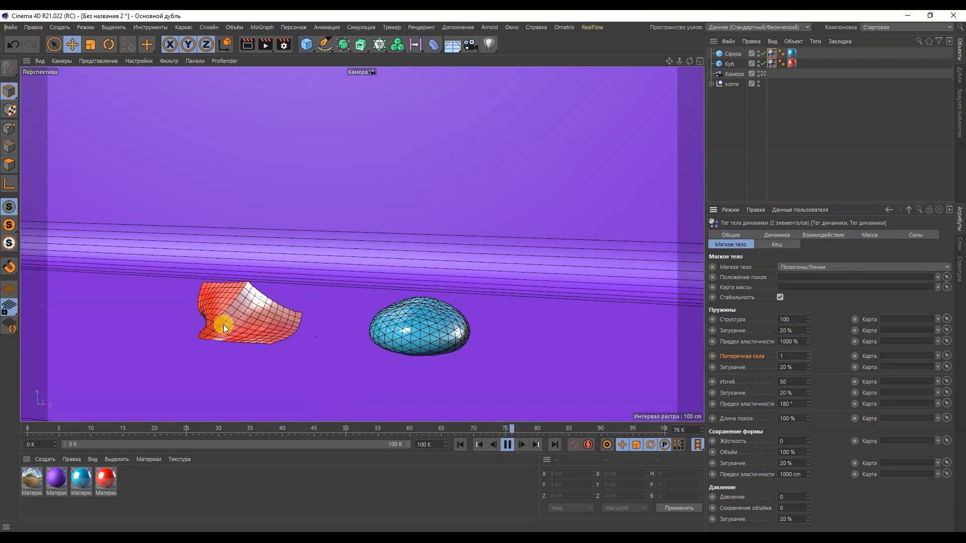
pyautogui.click(507, 445)
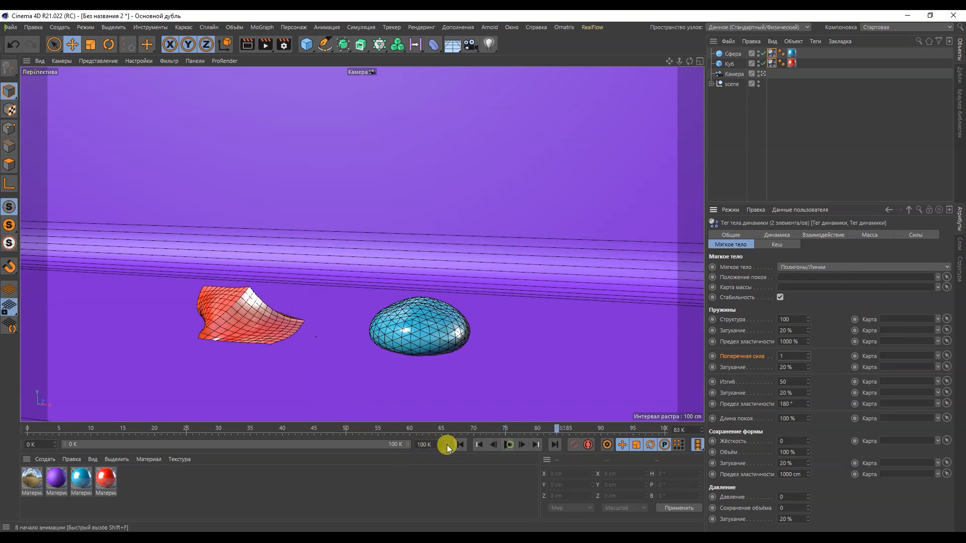
pyautogui.click(461, 444)
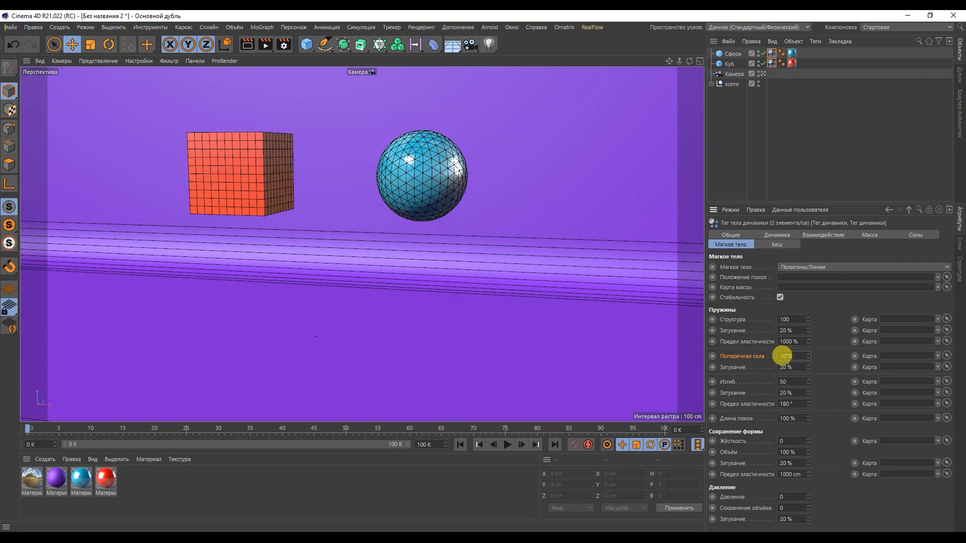
# Set Поперечная сила of both soft bodies to 1000 and preview the simulation, returning to frame 0
pyautogui.click(506, 445)
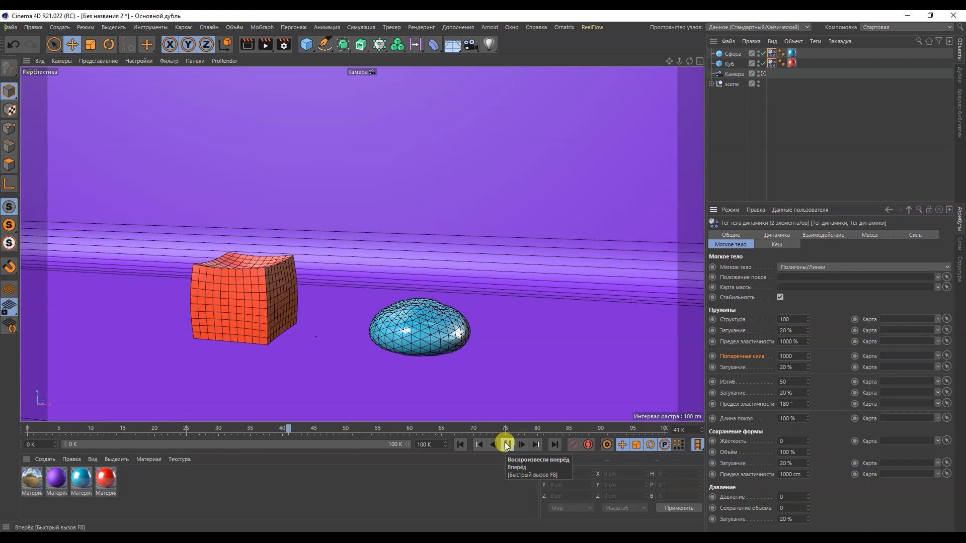
pyautogui.click(508, 444)
pyautogui.click(461, 445)
# Restore Поперечная сила of both soft body tags to its default value
pyautogui.rightClick(757, 361)
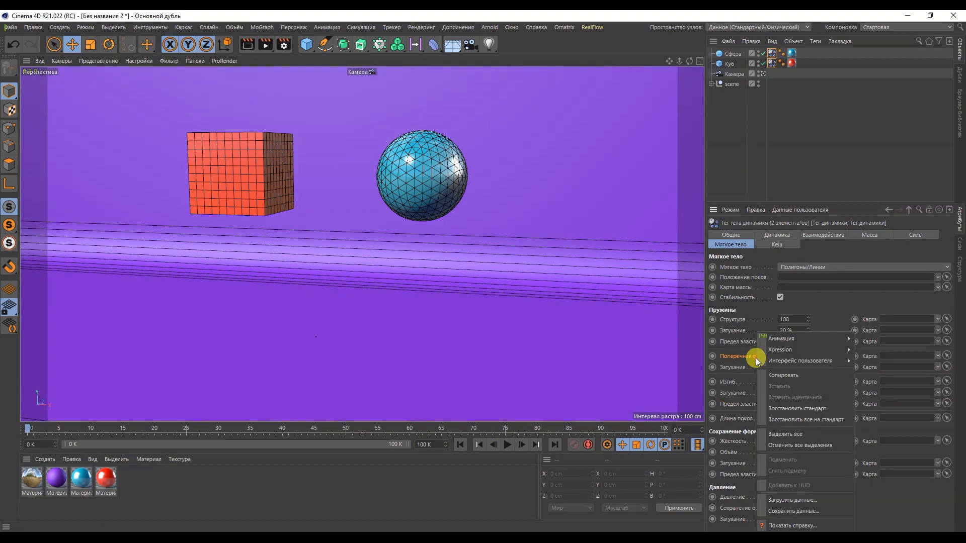
pyautogui.click(781, 409)
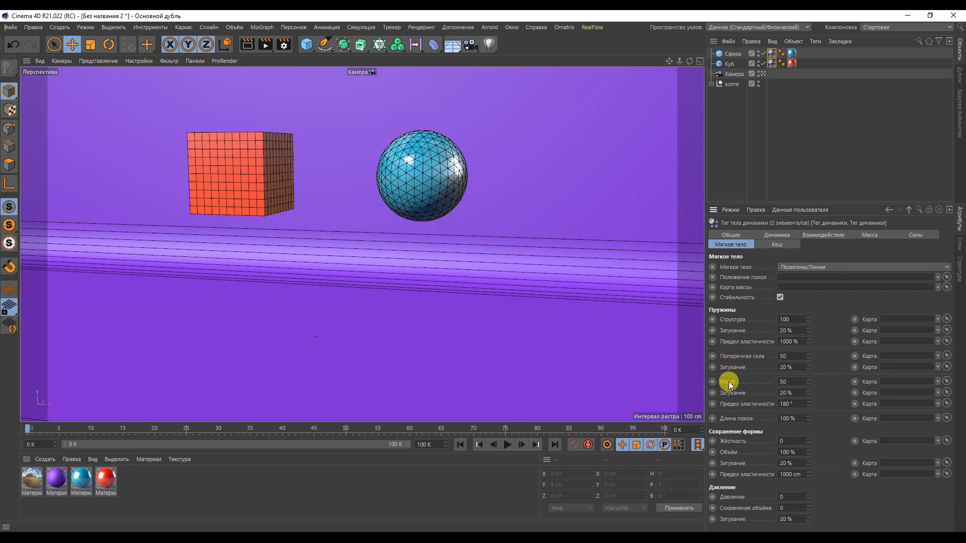
# Set Изгиб of both soft bodies to 1 and preview the simulation, returning to the first frame
pyautogui.doubleClick(792, 382)
pyautogui.write('1')
pyautogui.click(505, 445)
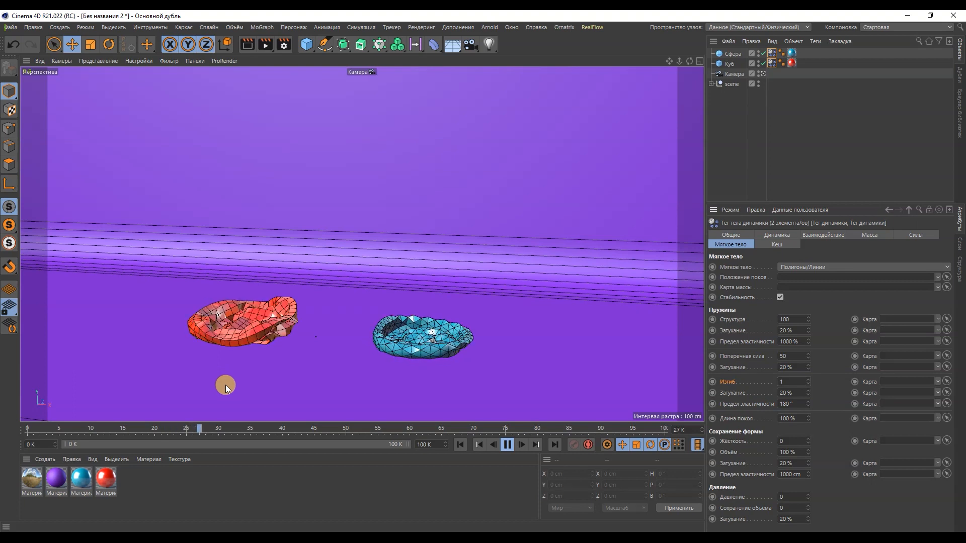
pyautogui.click(508, 445)
pyautogui.click(460, 445)
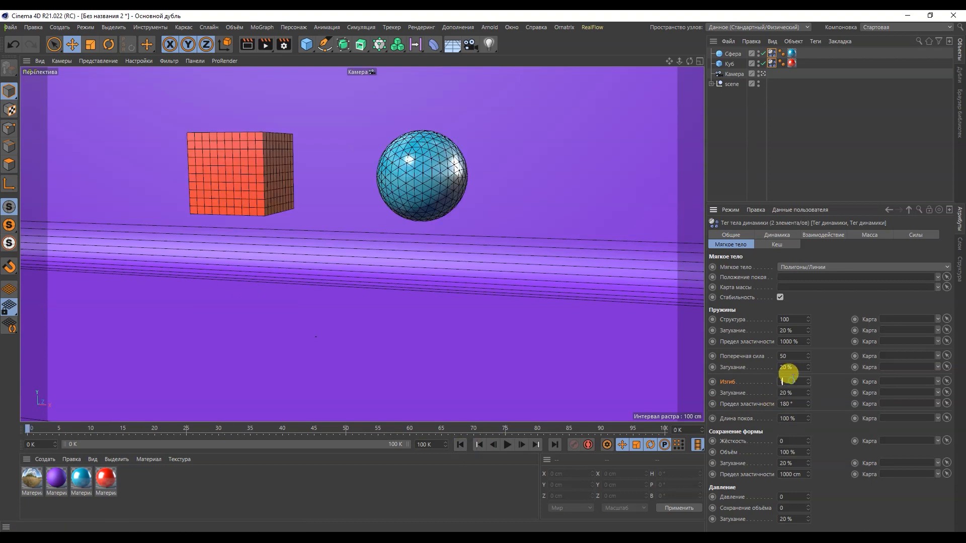
# Set Изгиб of both soft bodies to 1000, preview the simulation, and restore Изгиб to its default at the first frame
pyautogui.click(508, 444)
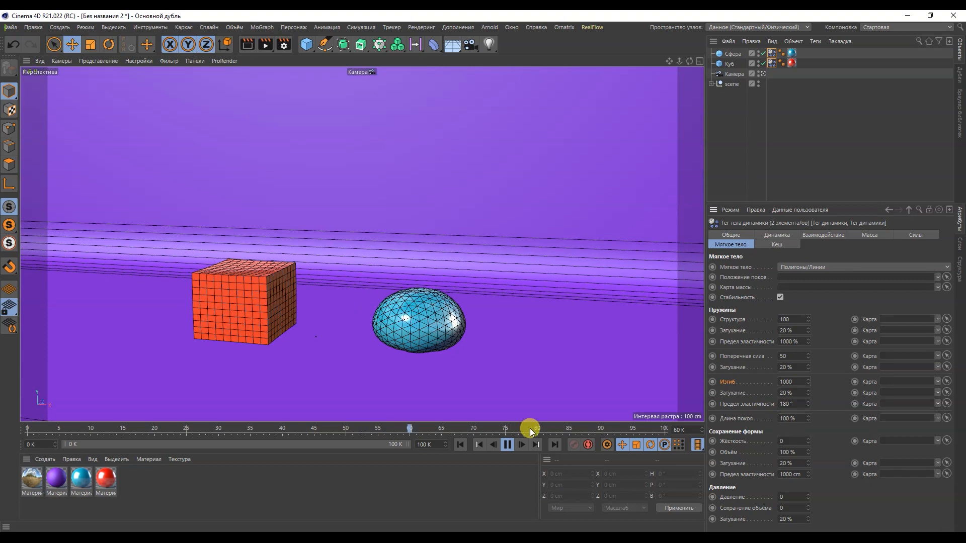
pyautogui.click(508, 444)
pyautogui.click(469, 444)
pyautogui.rightClick(726, 382)
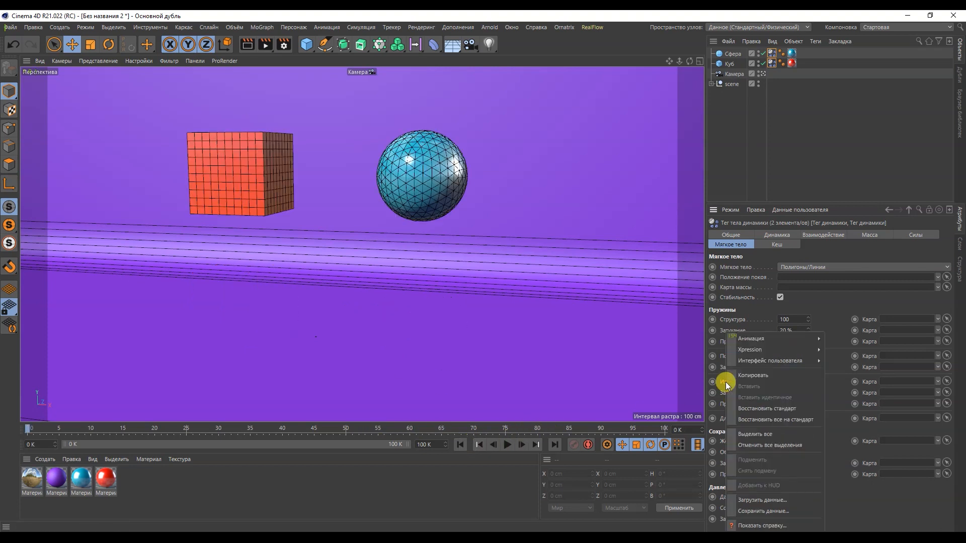
pyautogui.click(747, 409)
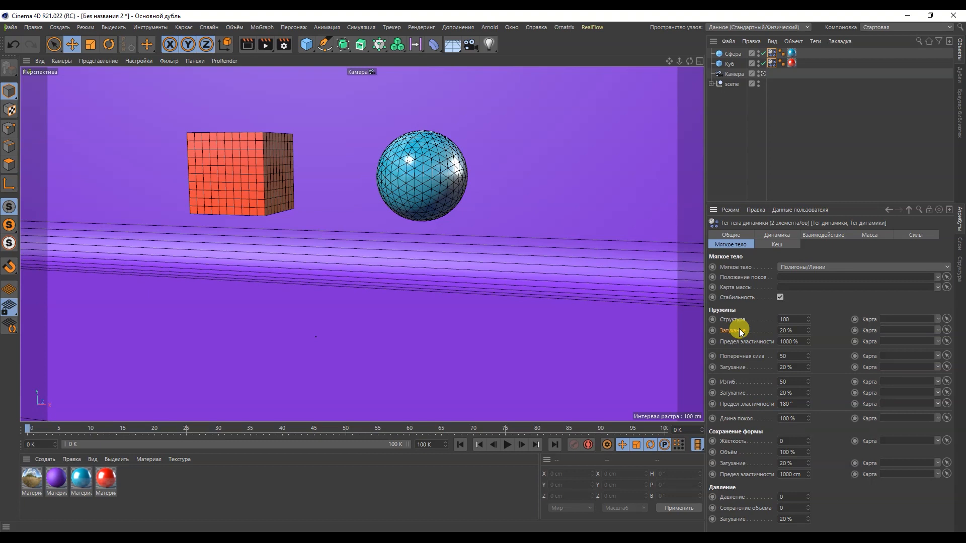
# Set Затухание to 1 % for Структура, Поперечная сила, Изгиб and Сохранение формы on both soft body tags
pyautogui.doubleClick(783, 331)
pyautogui.write('1')
pyautogui.moveTo(793, 368); pyautogui.dragTo(768, 391)
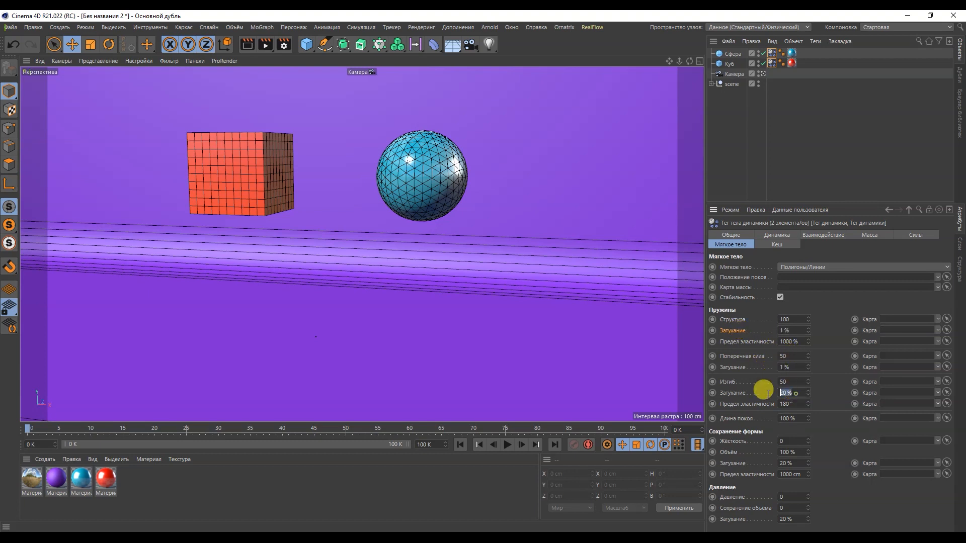
pyautogui.moveTo(791, 463); pyautogui.dragTo(776, 462)
pyautogui.write('1')
pyautogui.press('Return')
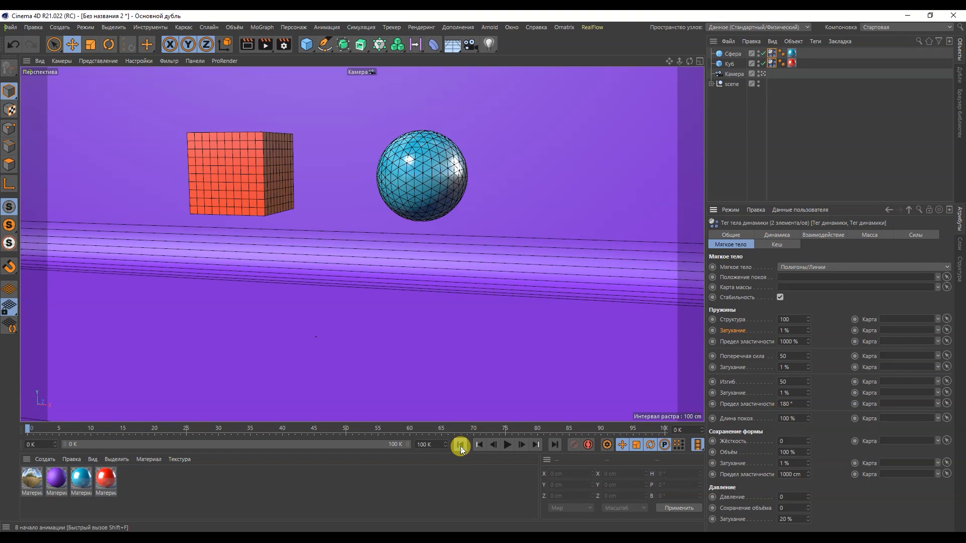
# Preview how the cube and sphere wobble with the reduced damping, returning to the first frame
pyautogui.click(508, 445)
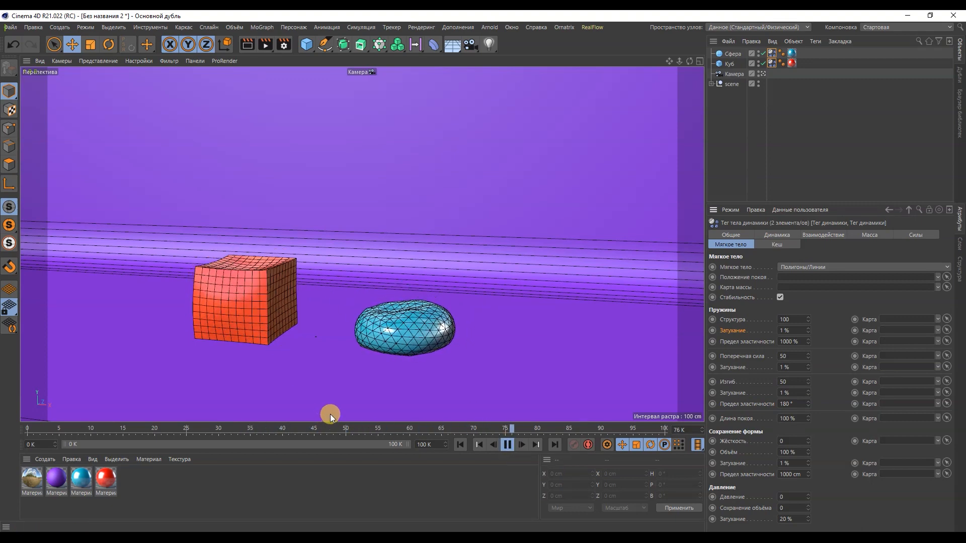
pyautogui.click(505, 447)
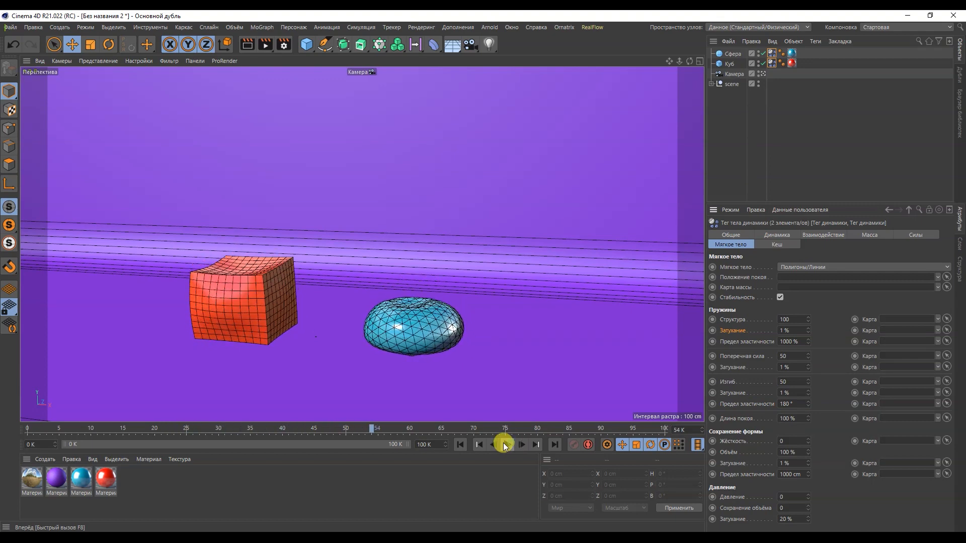
pyautogui.click(460, 444)
# Restore the Затухание values of Структура, Поперечная сила, Изгиб and Сохранение формы to their defaults
pyautogui.rightClick(730, 333)
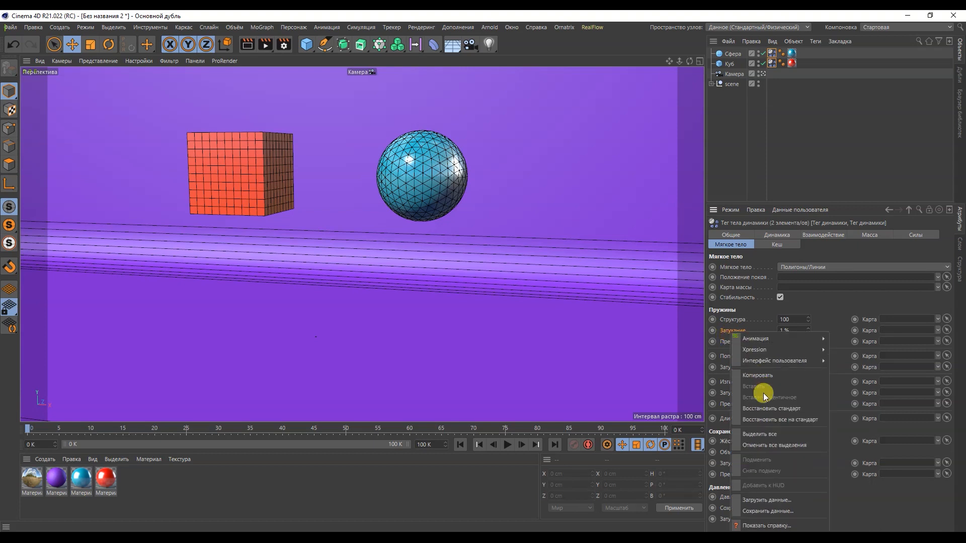
pyautogui.click(762, 409)
pyautogui.rightClick(737, 369)
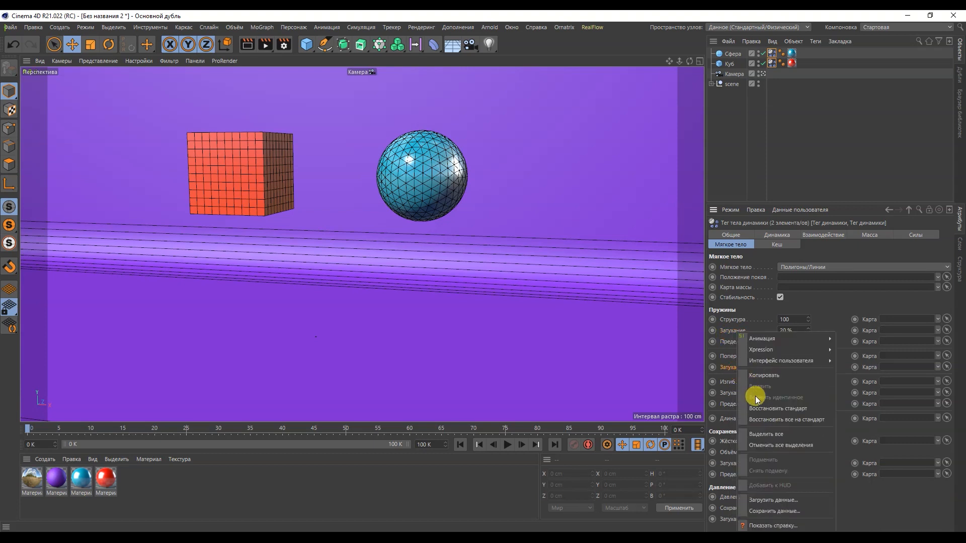
pyautogui.click(756, 404)
pyautogui.rightClick(737, 394)
pyautogui.click(760, 405)
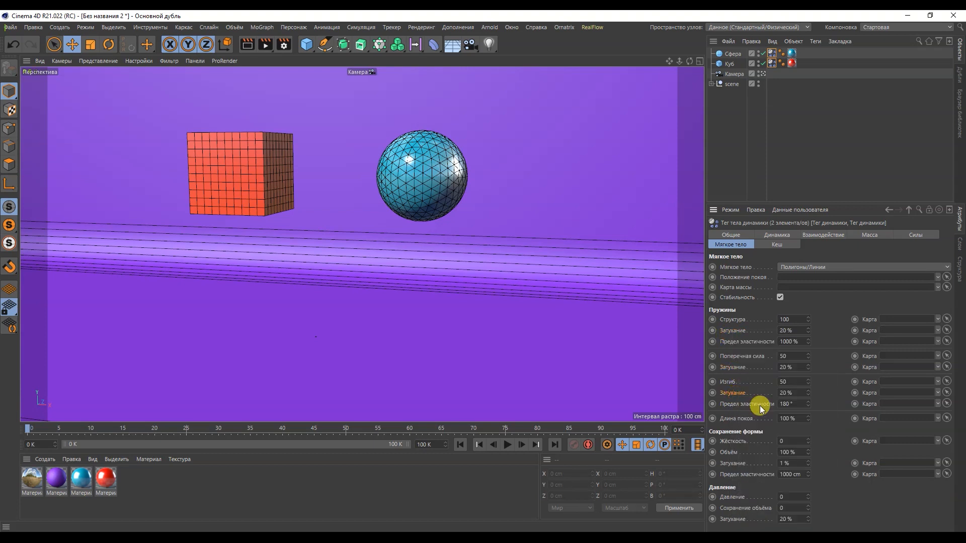
pyautogui.rightClick(739, 463)
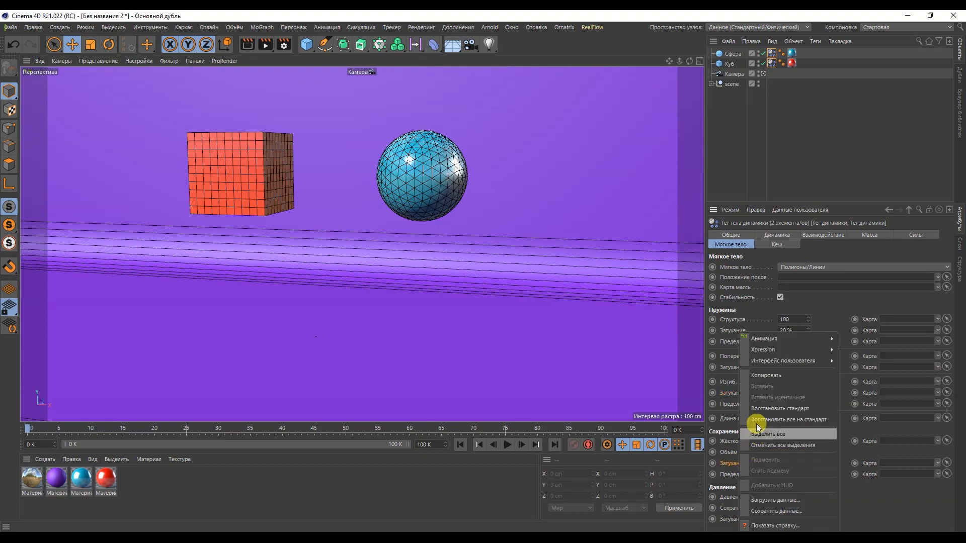
pyautogui.click(770, 412)
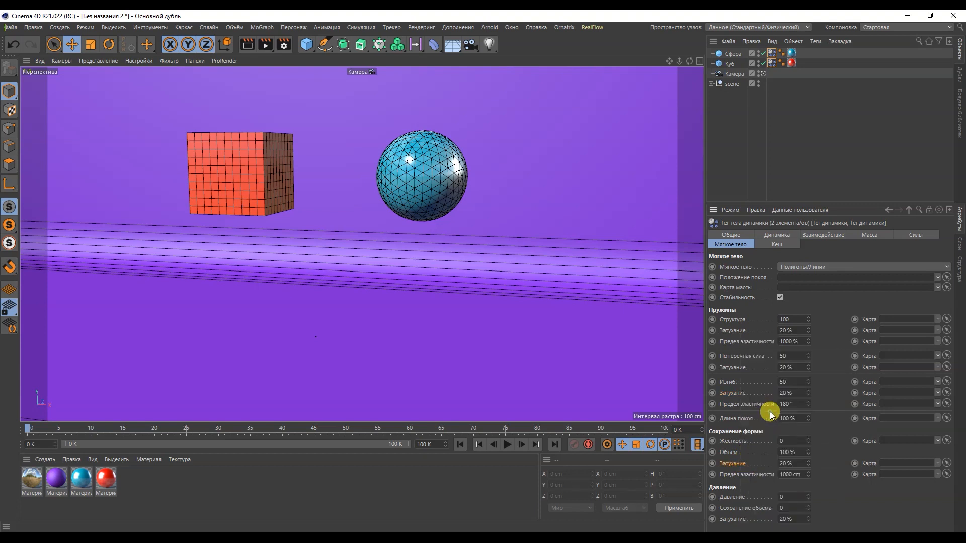
# Preview the cube and sphere simulation with the default damping values and return to frame 0
pyautogui.click(507, 445)
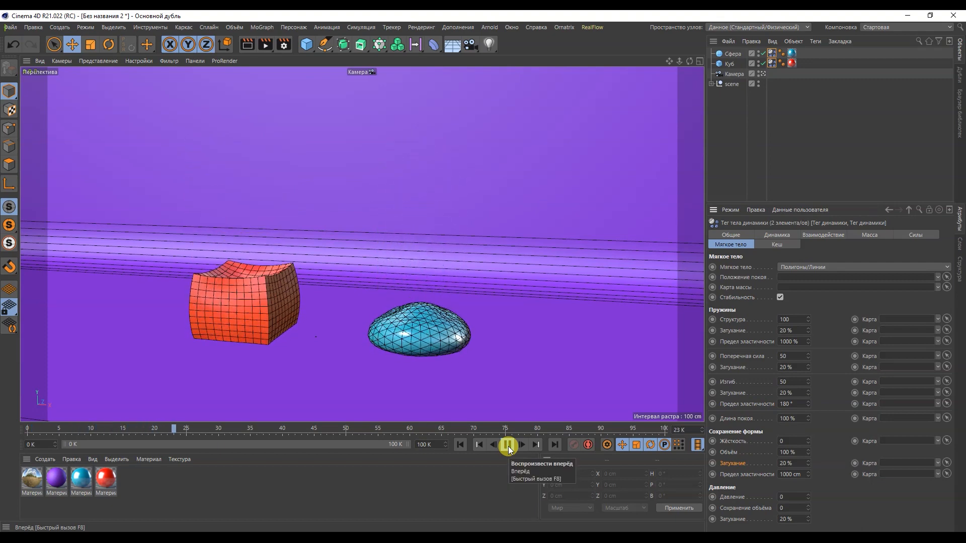
pyautogui.click(508, 446)
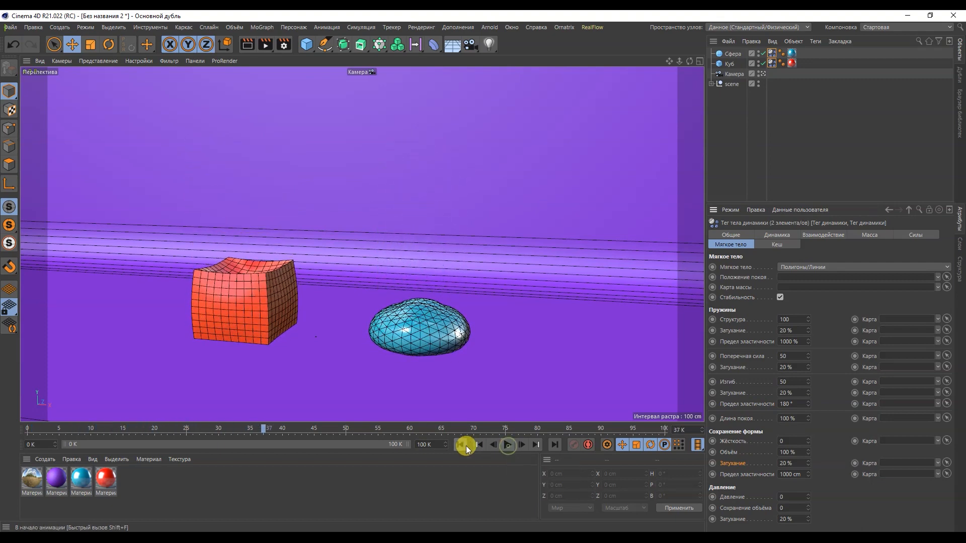
pyautogui.click(461, 445)
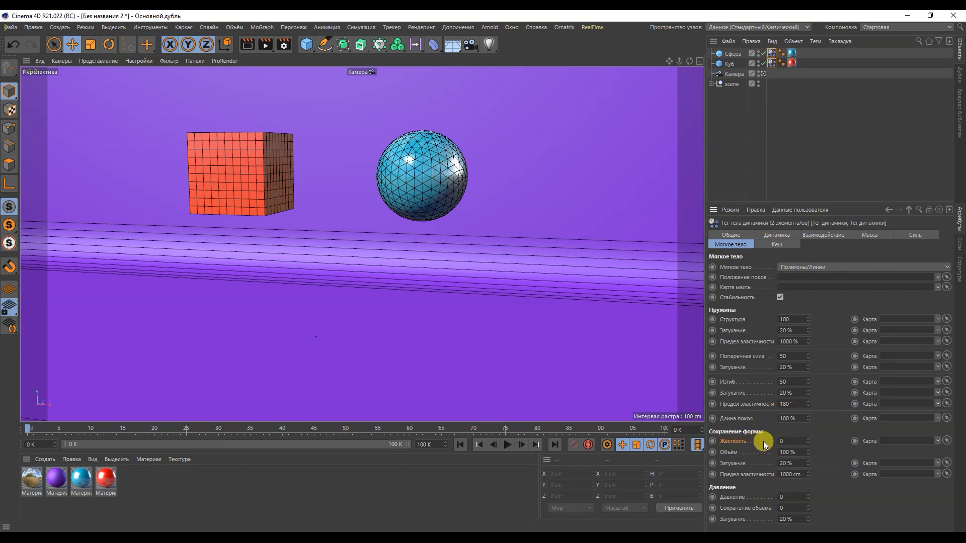
# Set Структура of both soft bodies to 10 and preview the simulation, returning to frame 0
pyautogui.doubleClick(786, 320)
pyautogui.click(505, 447)
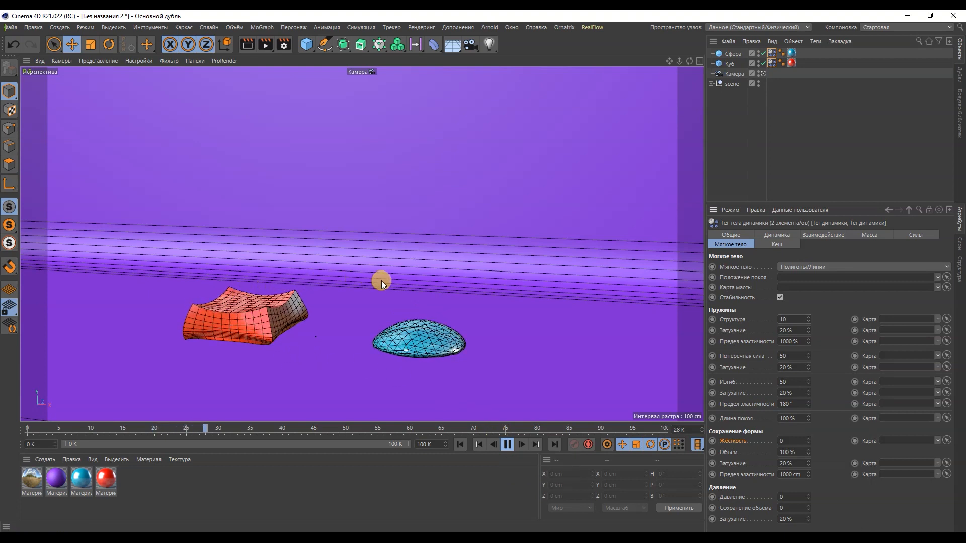
pyautogui.click(505, 444)
pyautogui.click(460, 444)
# Set Жёсткость under Сохранение формы to 3 for both soft bodies and preview the simulation, returning to frame 0
pyautogui.click(793, 442)
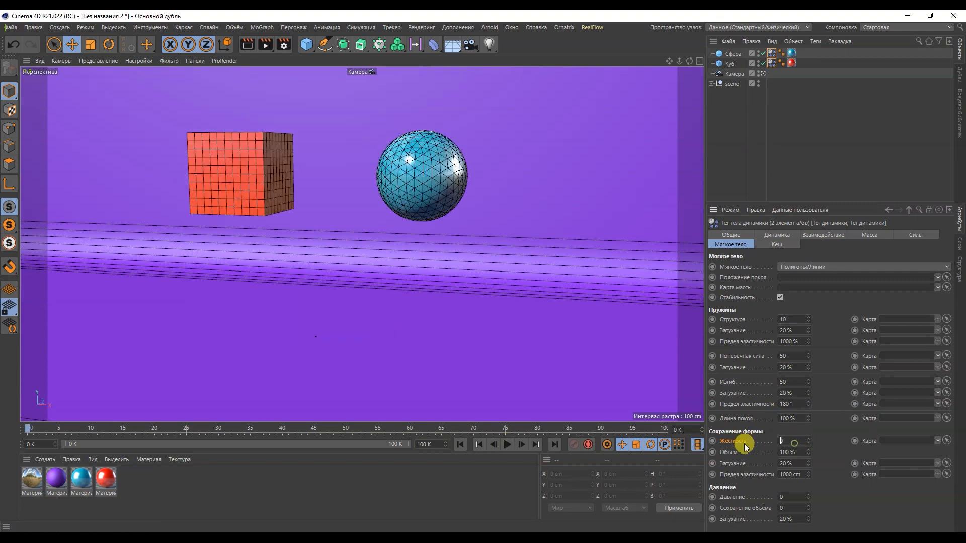
pyautogui.write('3')
pyautogui.click(508, 444)
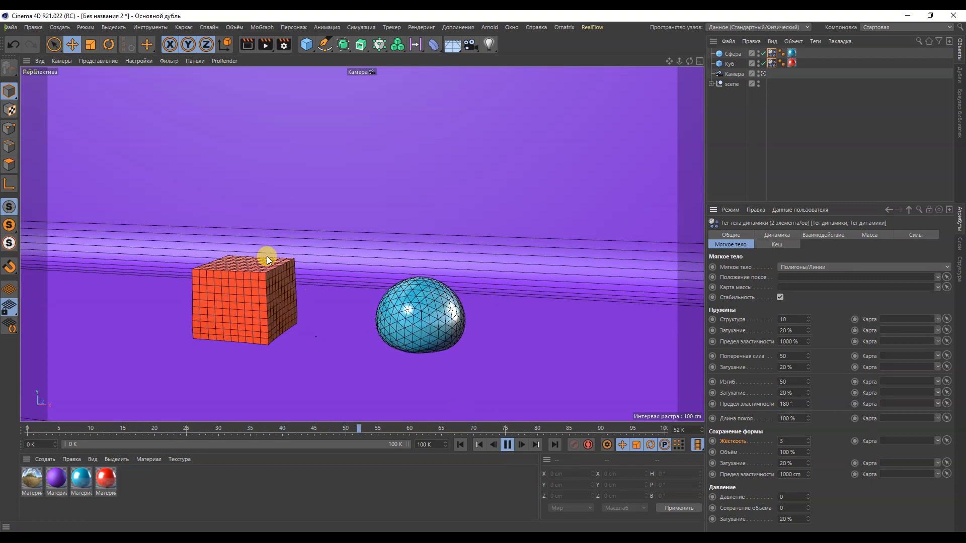
pyautogui.click(509, 445)
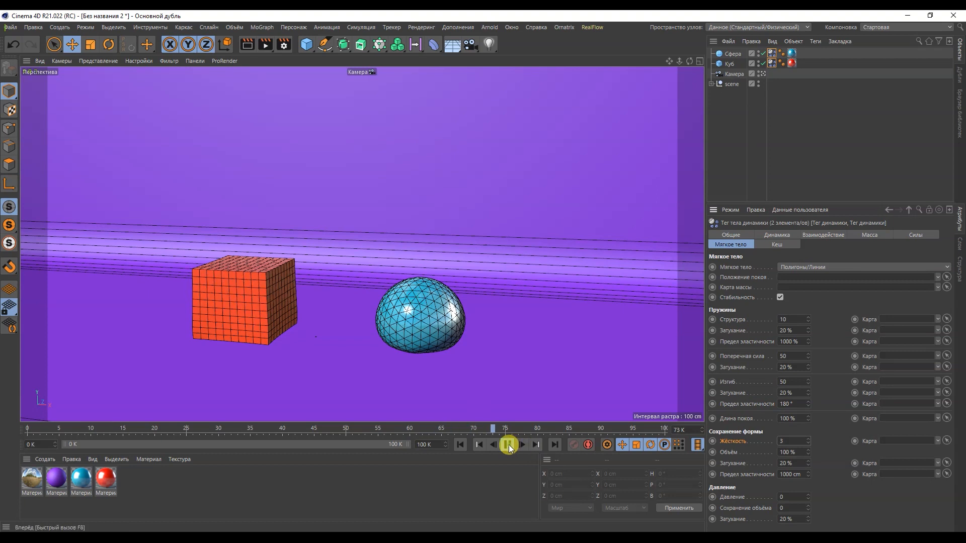
pyautogui.click(461, 445)
# Reset Структура to 100 and Жёсткость to 0, set Давление of both soft bodies to 50, and preview the simulation
pyautogui.click(794, 496)
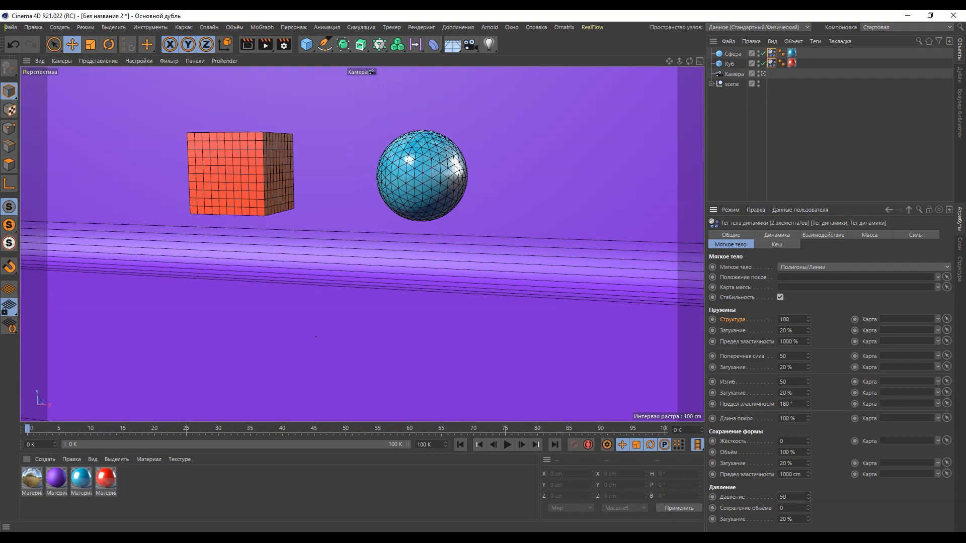
pyautogui.click(509, 447)
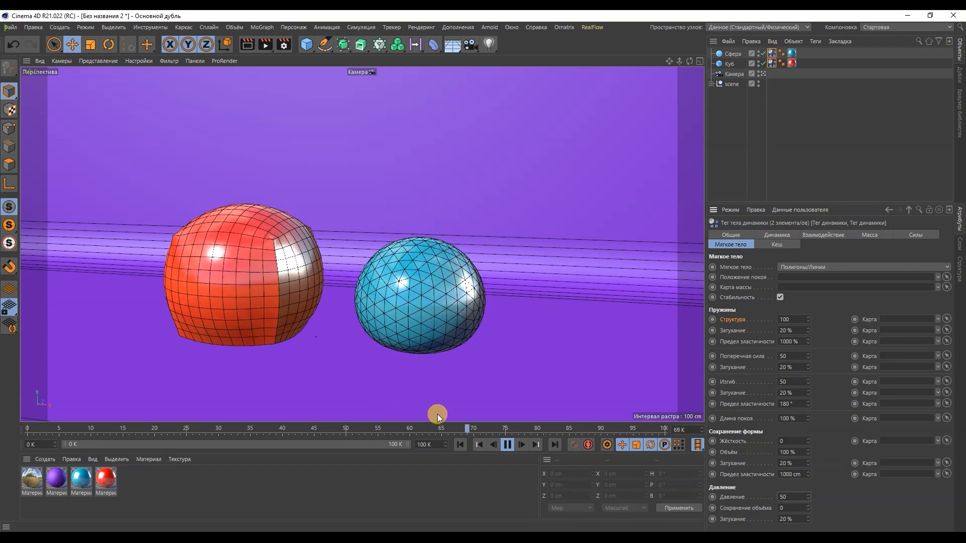
pyautogui.click(460, 441)
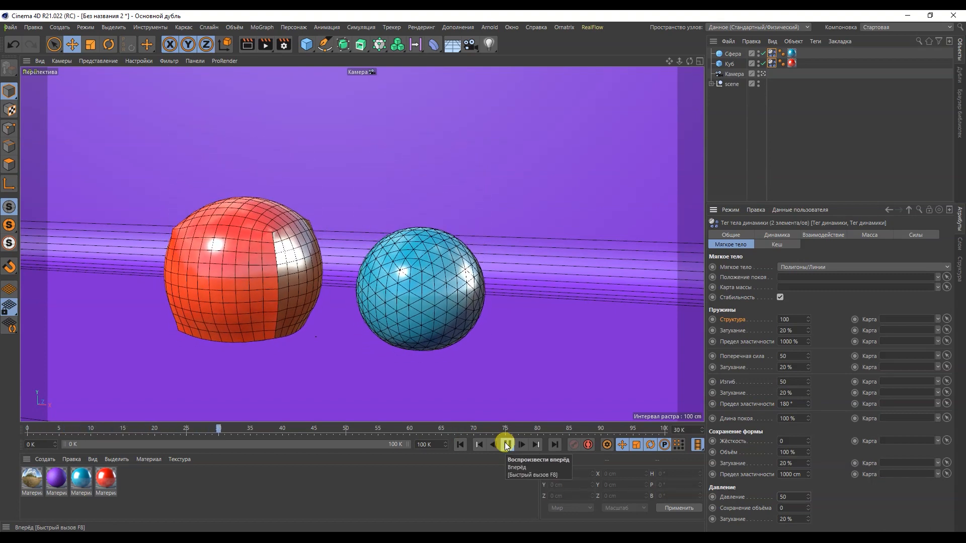
pyautogui.click(506, 445)
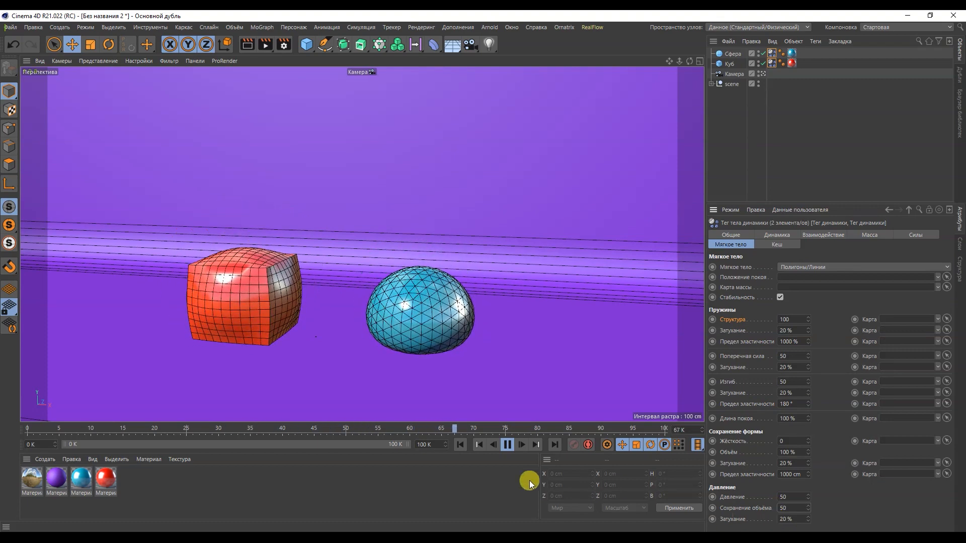
# Preview the simulation with Сохранение объёма of both soft bodies at 50 and at 100, returning to frame 0
pyautogui.click(461, 445)
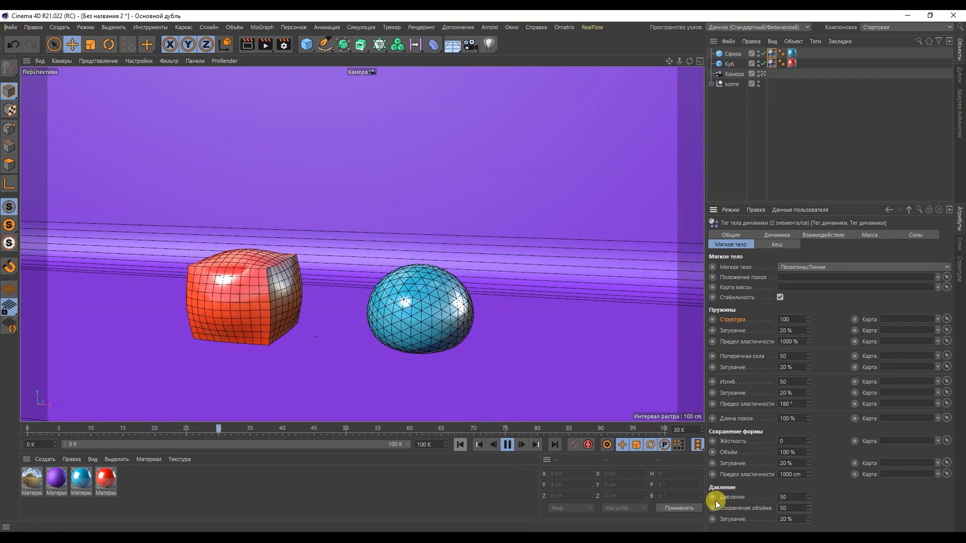
pyautogui.click(791, 507)
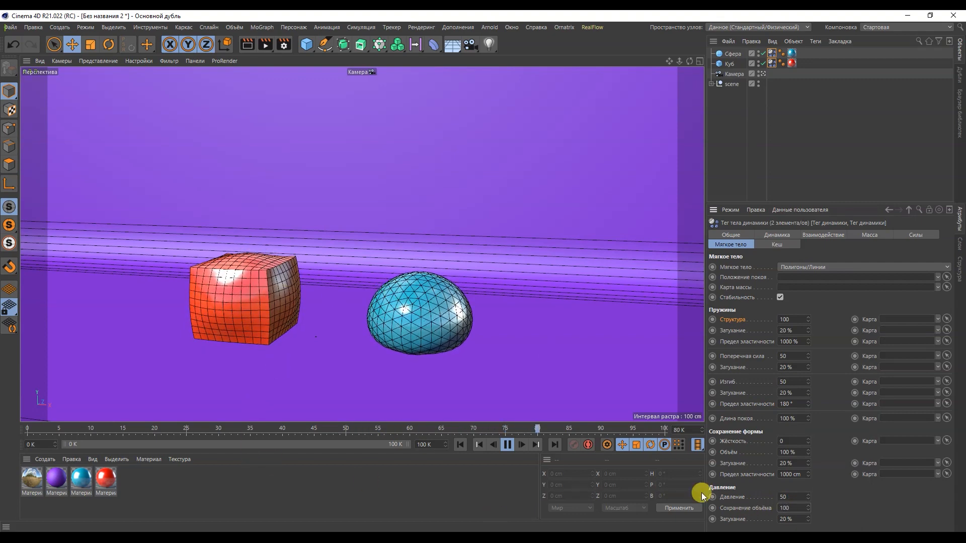
pyautogui.click(458, 444)
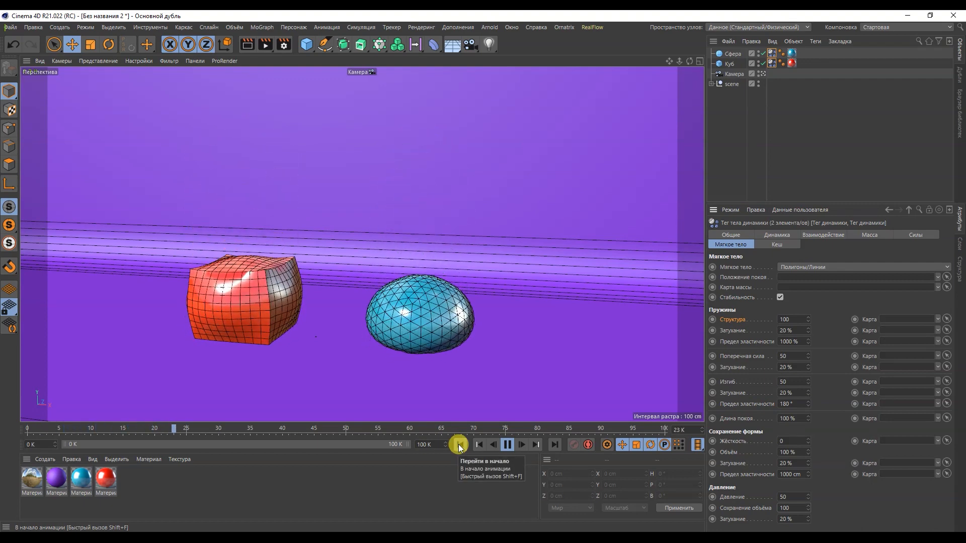
pyautogui.click(508, 444)
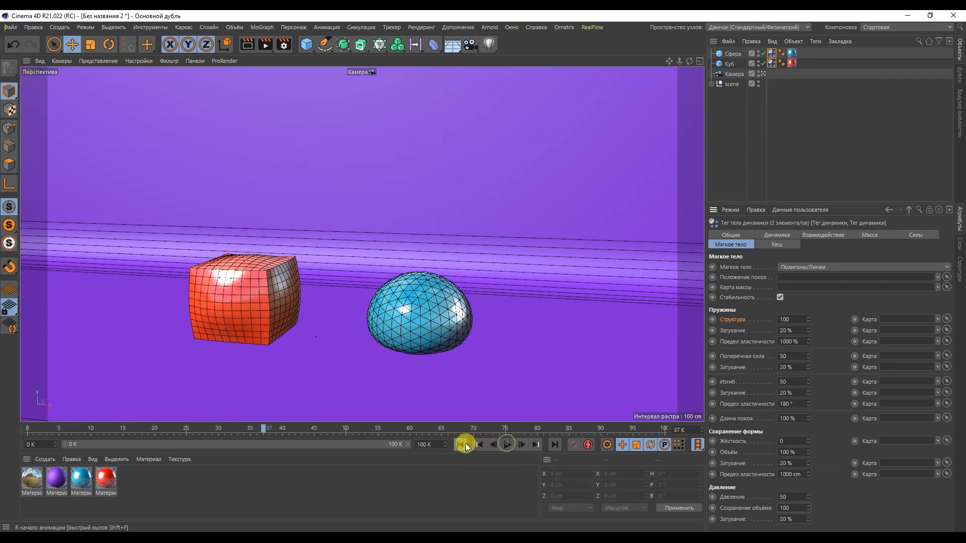
pyautogui.click(460, 444)
# Restore Давление and Сохранение объёма of both soft body tags to their default values
pyautogui.rightClick(728, 498)
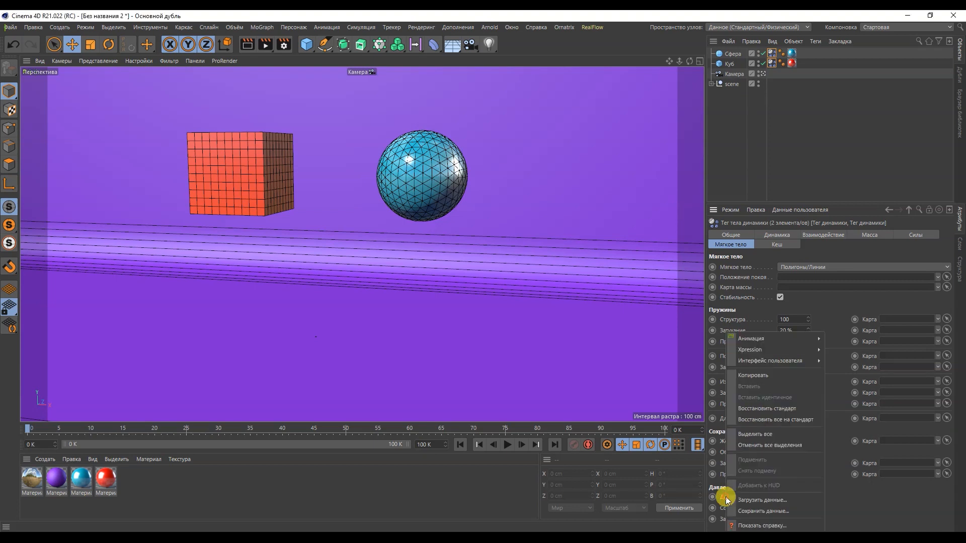
pyautogui.click(745, 409)
pyautogui.rightClick(743, 506)
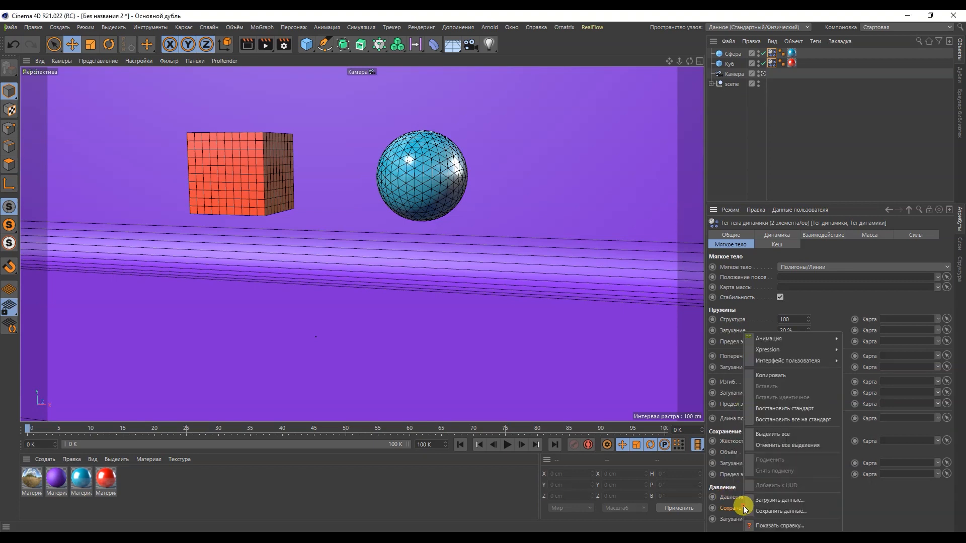
pyautogui.click(772, 420)
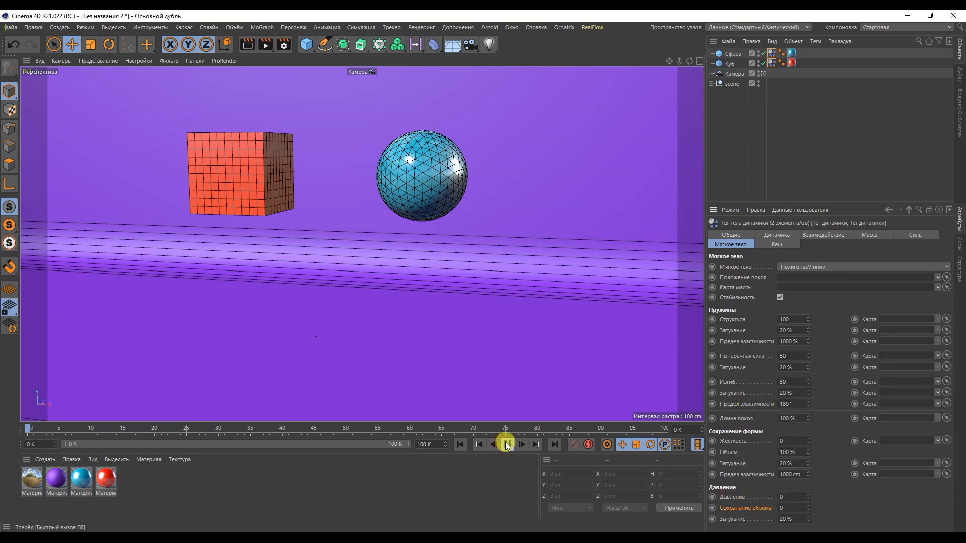
# Set Структура of both soft bodies to 10 and run the simulation, stopping it at frame 32
pyautogui.click(794, 319)
pyautogui.write('20')
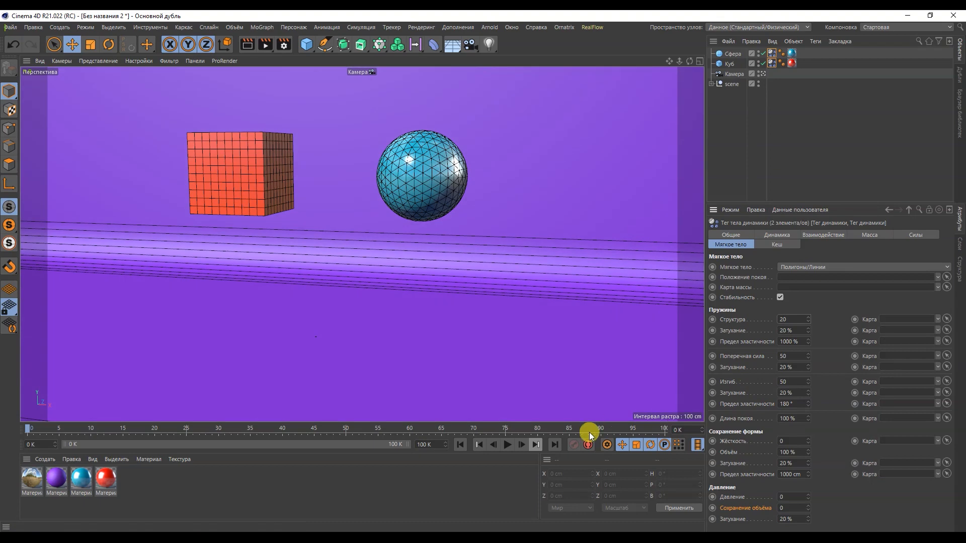
pyautogui.click(508, 444)
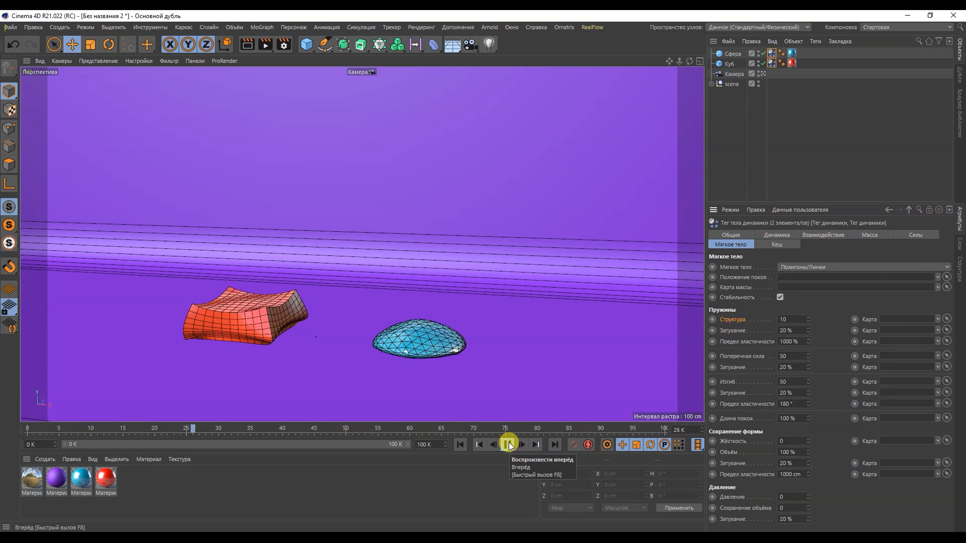
pyautogui.click(509, 445)
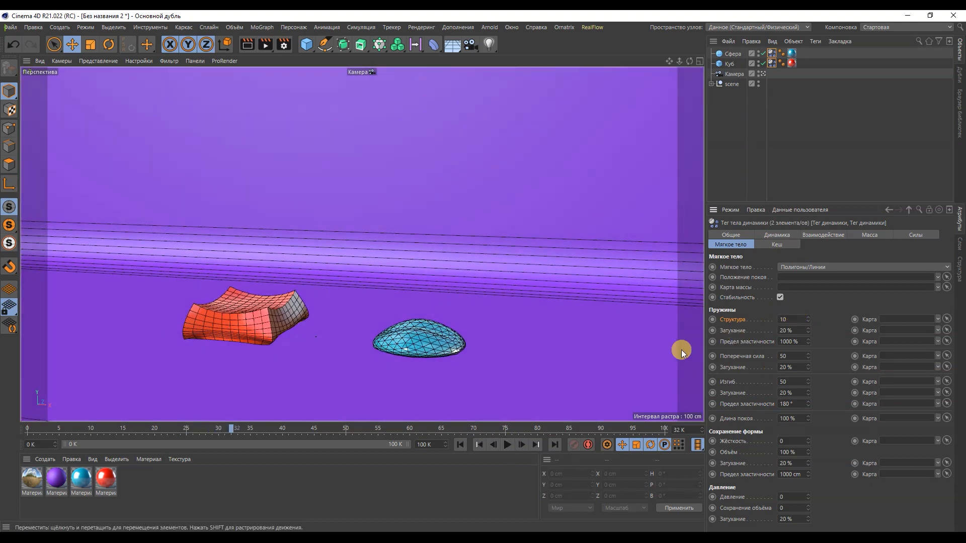
# Keyframe Жёсткость, Давление and Сохранение объёма of both soft bodies at 0 on frame 32
pyautogui.click(713, 441)
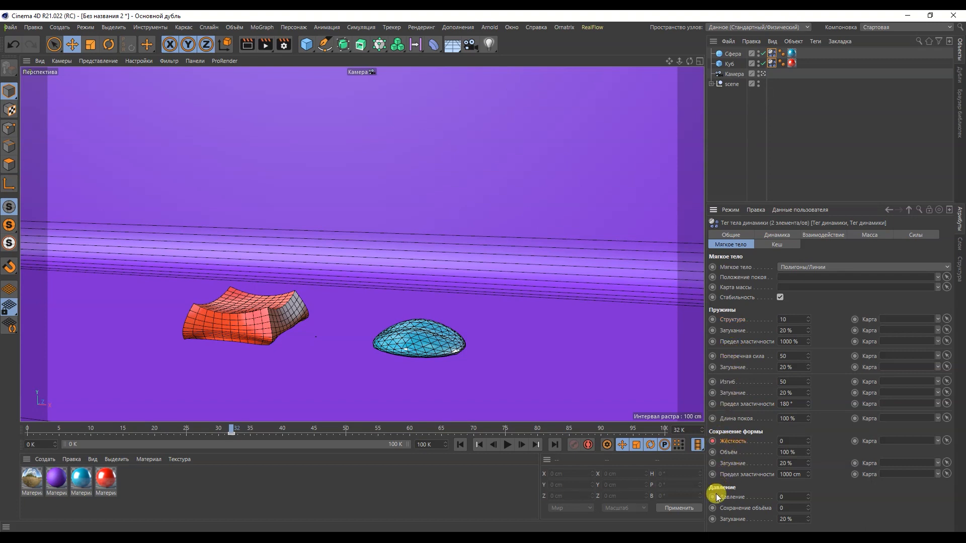
pyautogui.click(713, 509)
# On frame 33, keyframe Жёсткость at 3 and both Давление and Сохранение объёма at 50 for the two soft bodies
pyautogui.click(521, 445)
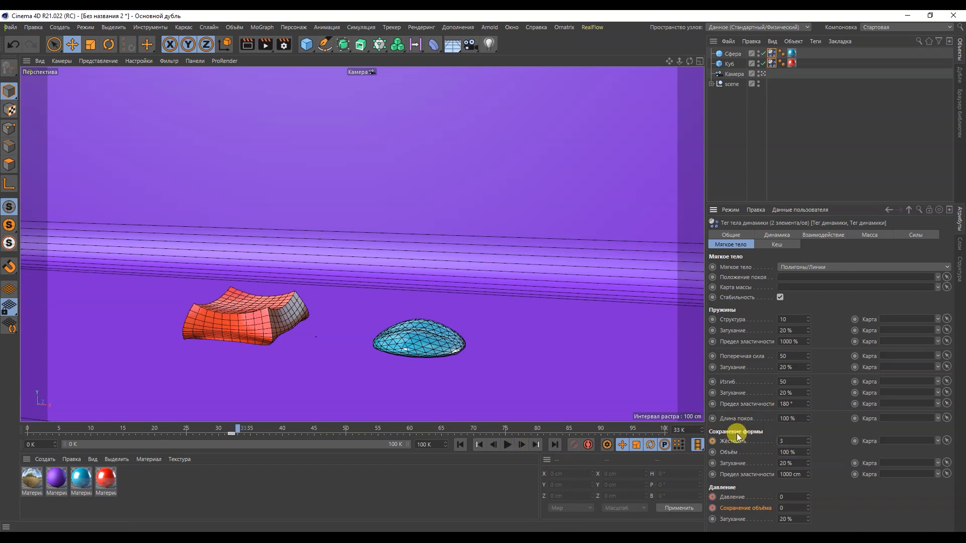
pyautogui.click(712, 441)
pyautogui.click(794, 497)
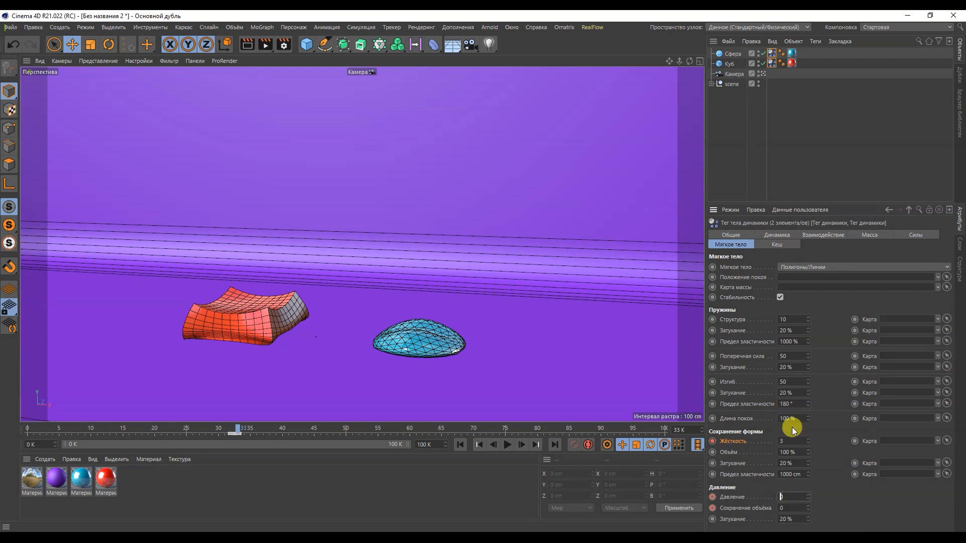
pyautogui.click(793, 508)
# Play the keyframed soft body simulation from frame 0, then stop it and return to the first frame
pyautogui.click(474, 445)
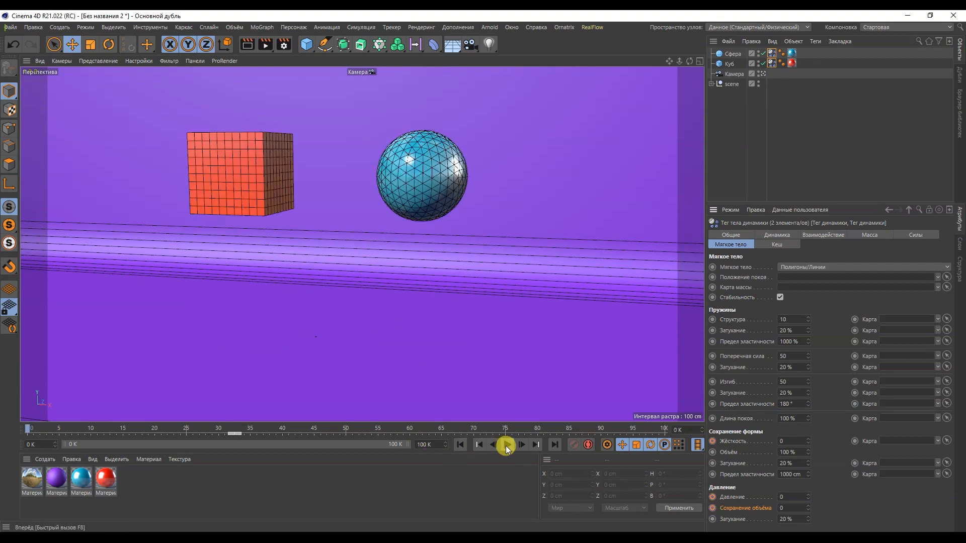
pyautogui.click(506, 446)
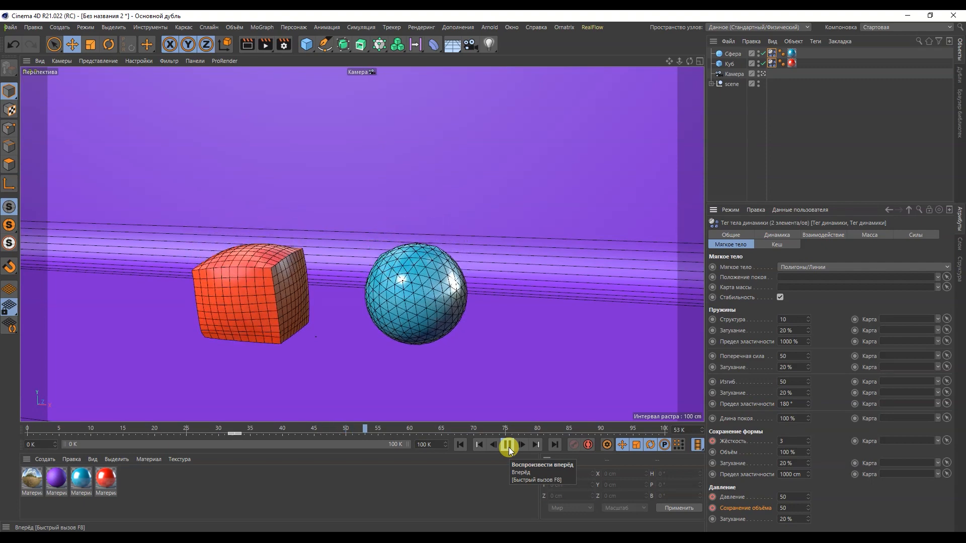
pyautogui.click(508, 448)
pyautogui.click(460, 444)
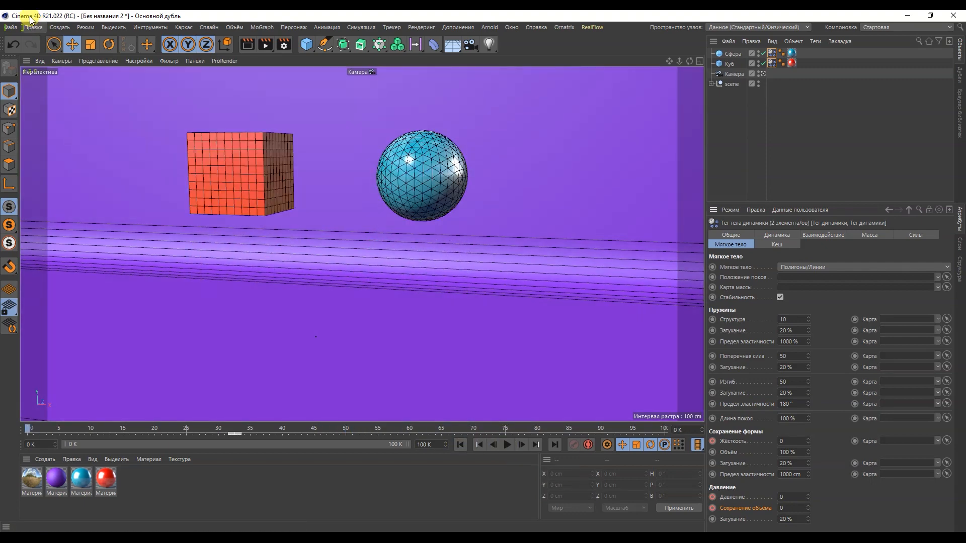
# Bake the whole scene's dynamics simulation to cache from the Динамика section of the project settings
pyautogui.click(26, 28)
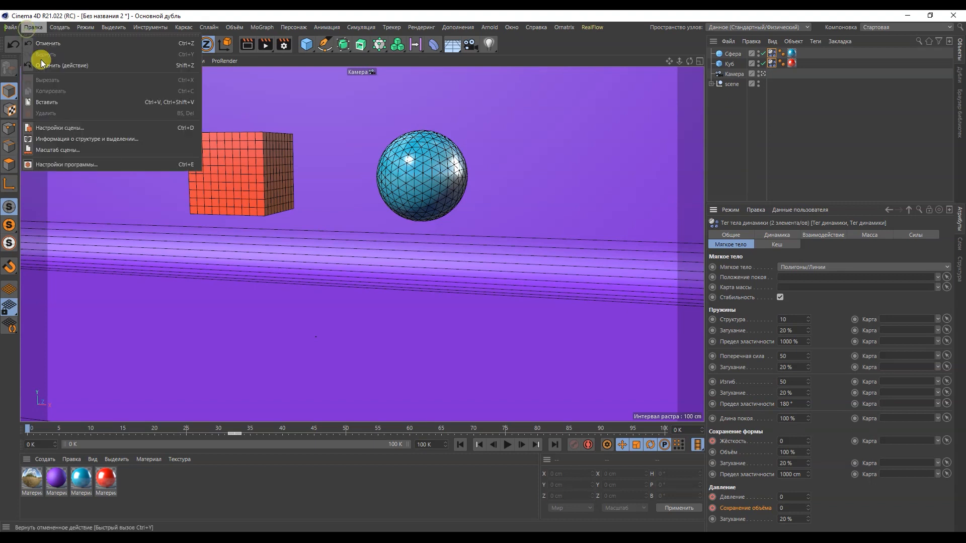
pyautogui.click(67, 127)
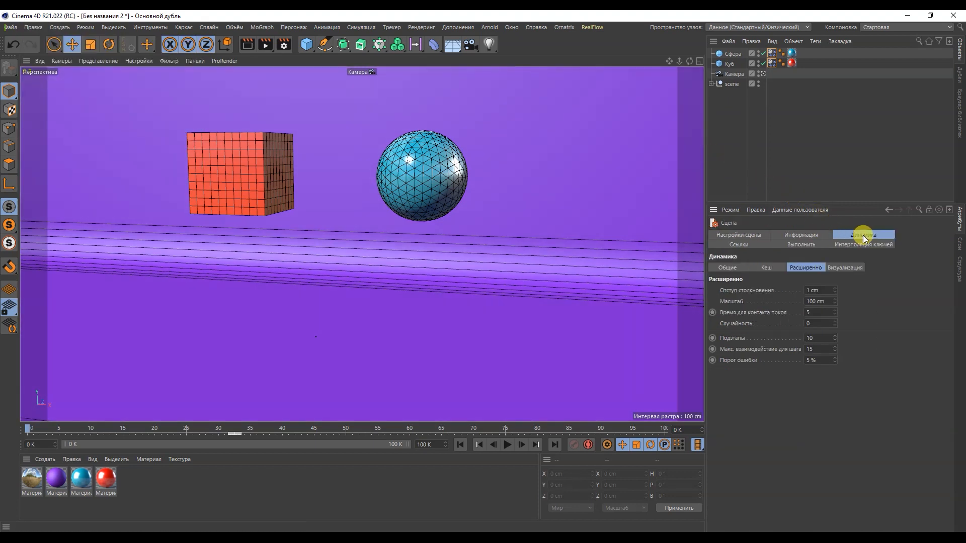
pyautogui.click(766, 268)
pyautogui.click(733, 288)
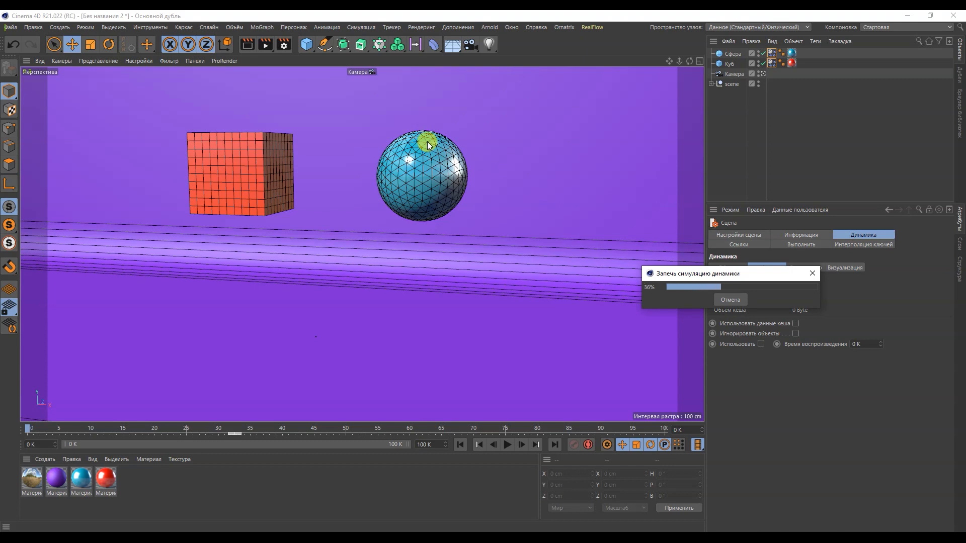
pyautogui.click(816, 116)
# Clear the tag selection and replay the baked simulation of the cube and sphere from frame 0
pyautogui.click(772, 53)
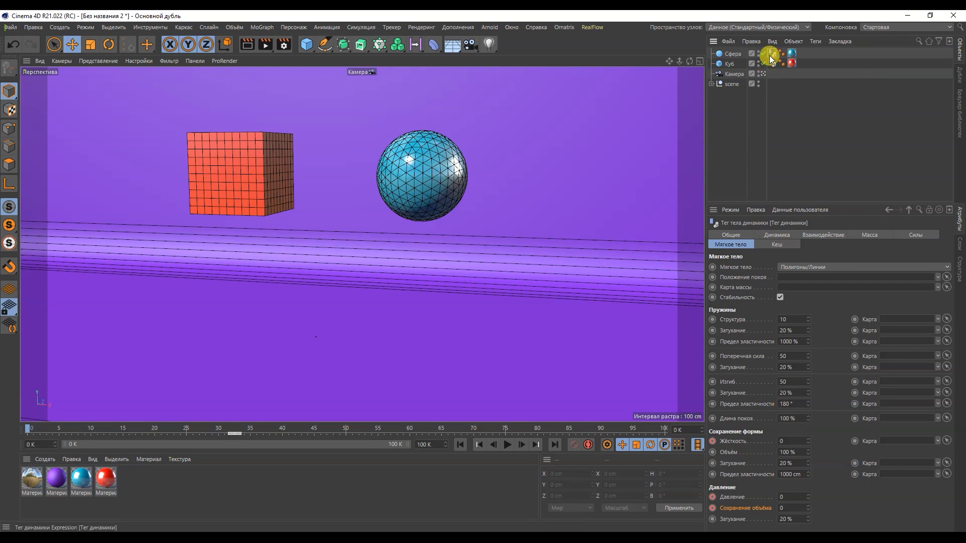
pyautogui.click(760, 101)
pyautogui.click(506, 442)
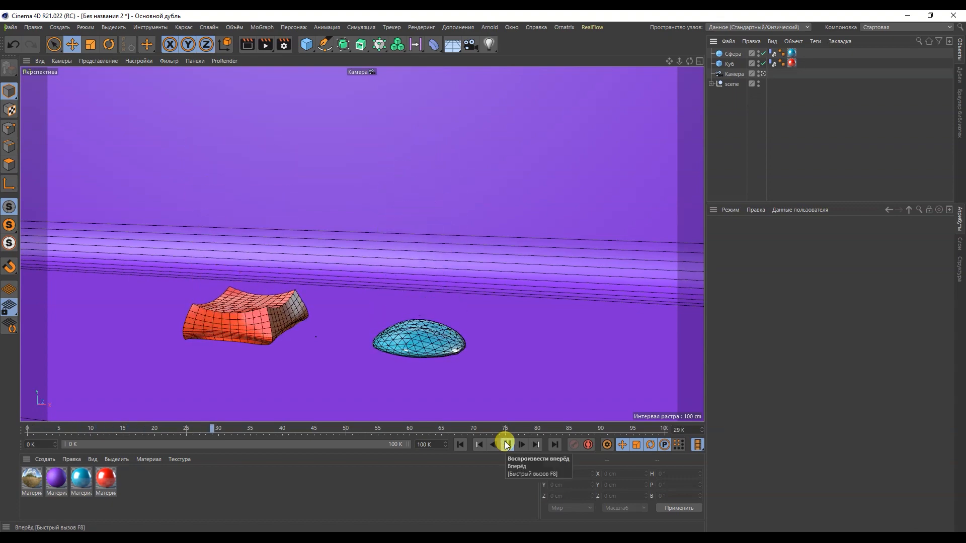
pyautogui.click(506, 442)
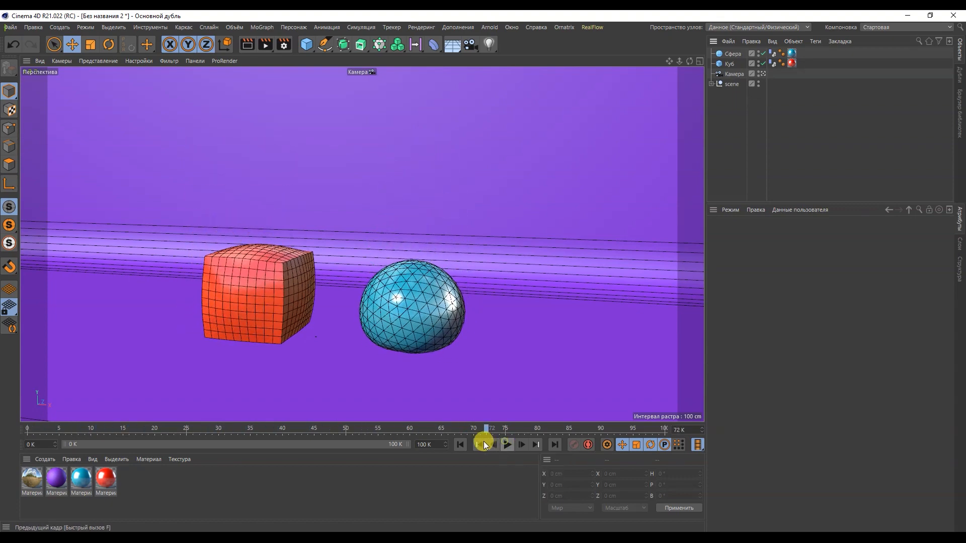
pyautogui.click(463, 445)
pyautogui.click(507, 445)
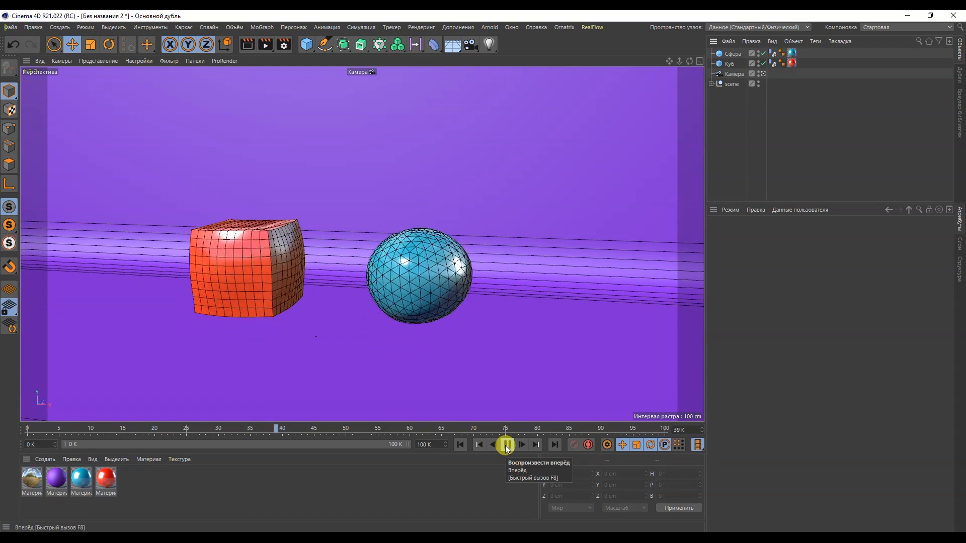
# Set the perspective view to smooth shading without wireframe lines and enable shadows (Тень) and SSAO
pyautogui.click(98, 61)
pyautogui.click(101, 73)
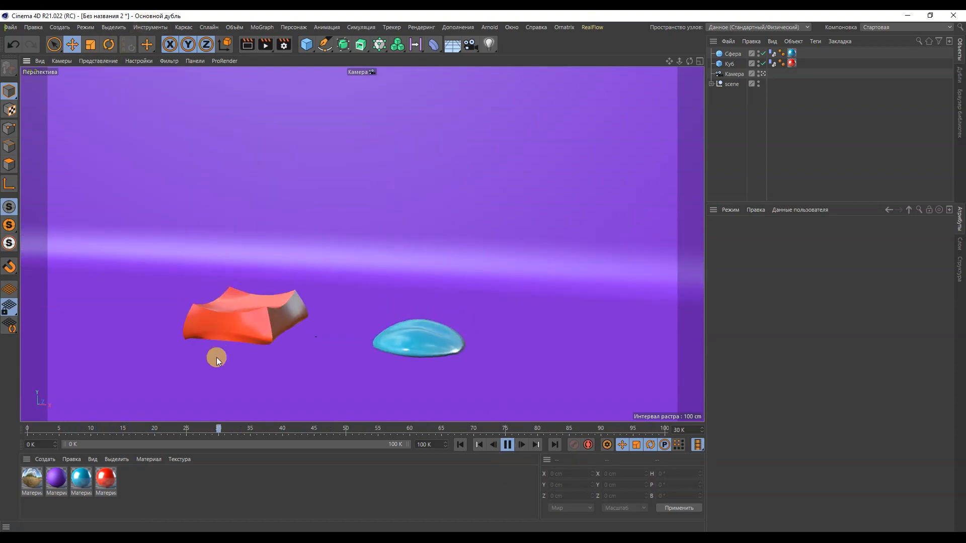
pyautogui.click(136, 60)
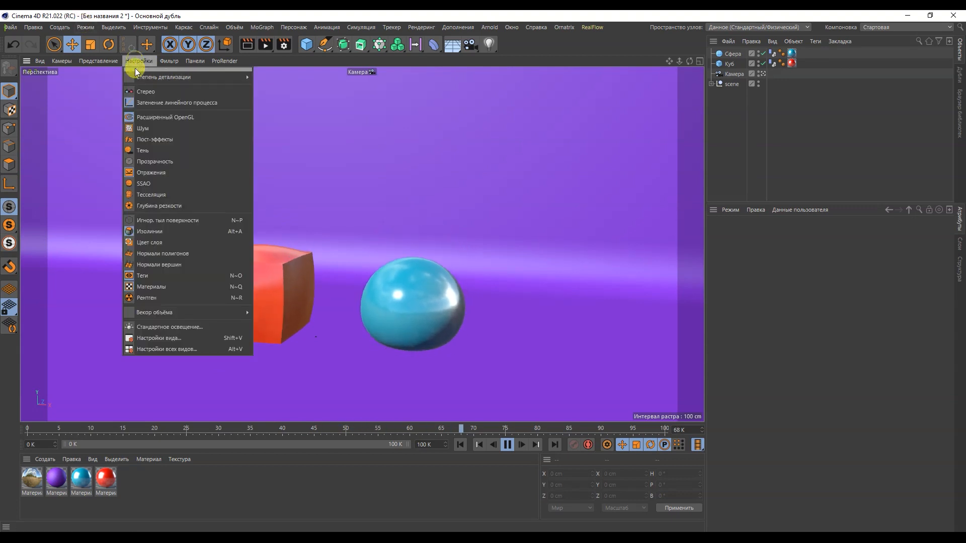
pyautogui.click(144, 141)
pyautogui.click(137, 61)
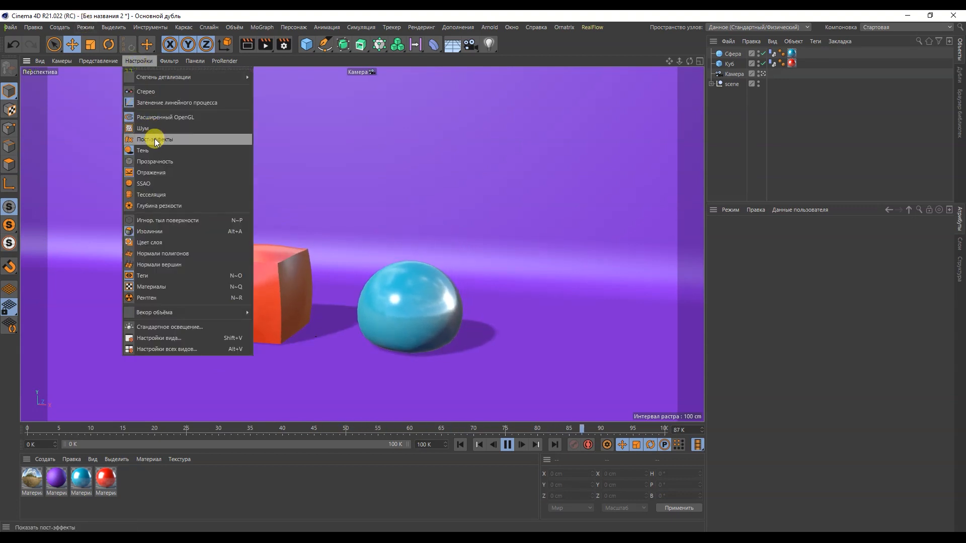
pyautogui.click(159, 178)
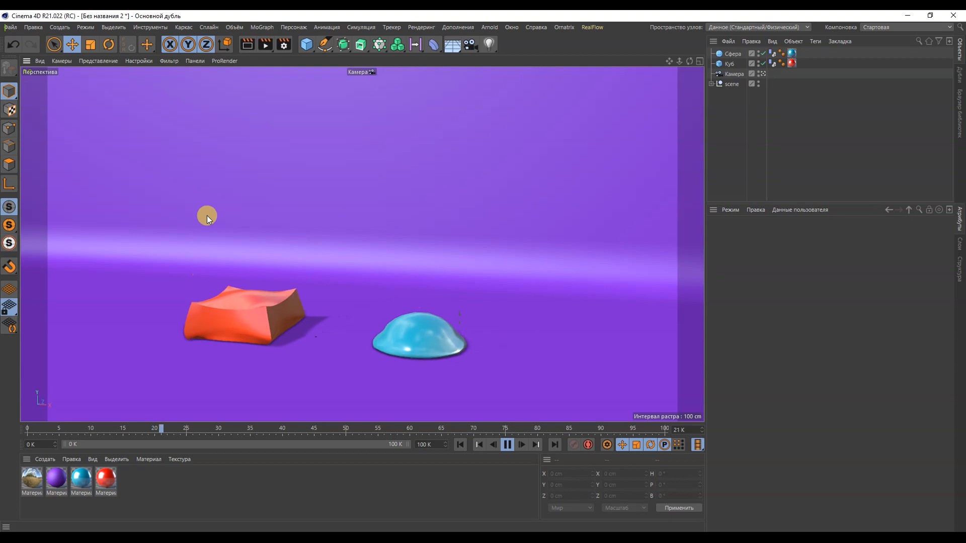
# Smooth the sphere and the cube by nesting each one under its own Subdivision Surface generator
pyautogui.click(342, 44)
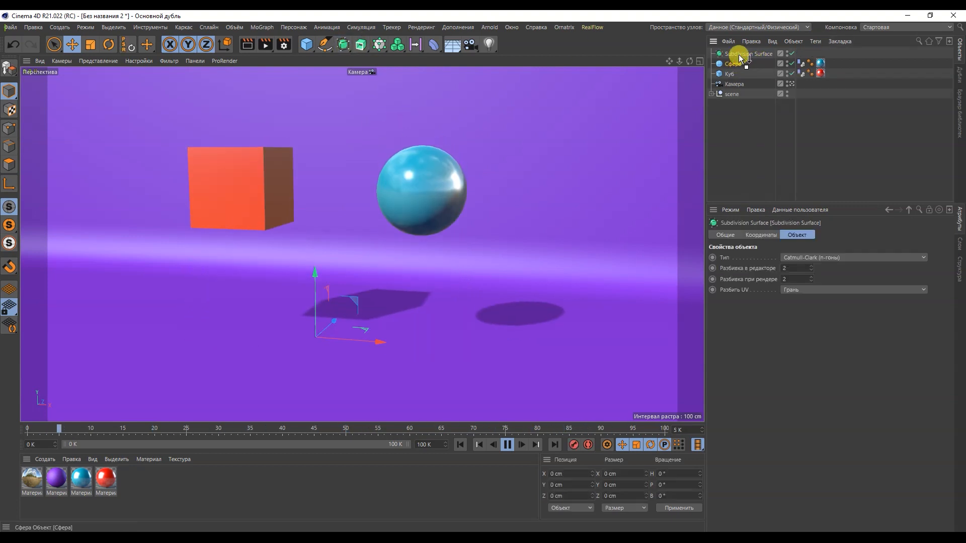
pyautogui.moveTo(739, 55); pyautogui.dragTo(739, 56)
pyautogui.click(343, 45)
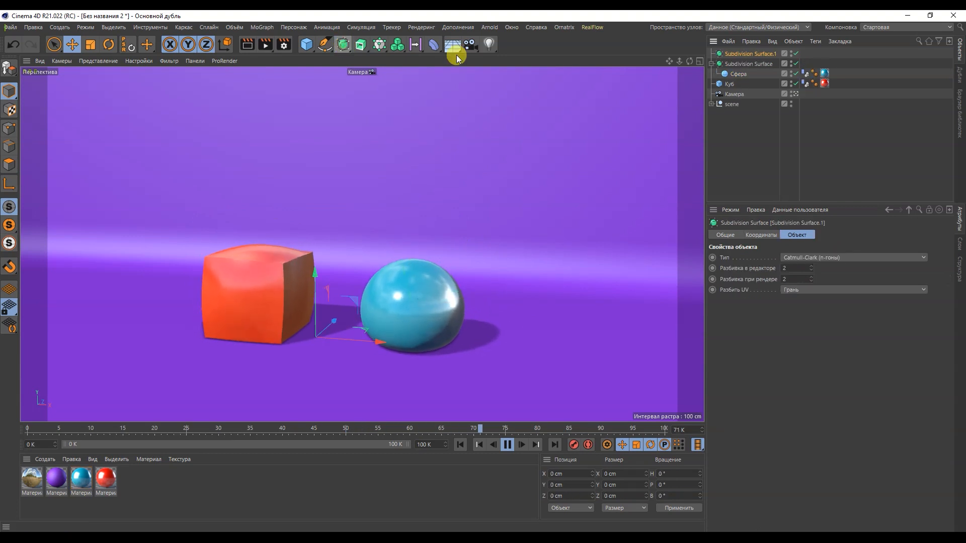
pyautogui.moveTo(730, 84); pyautogui.dragTo(739, 55)
pyautogui.click(752, 133)
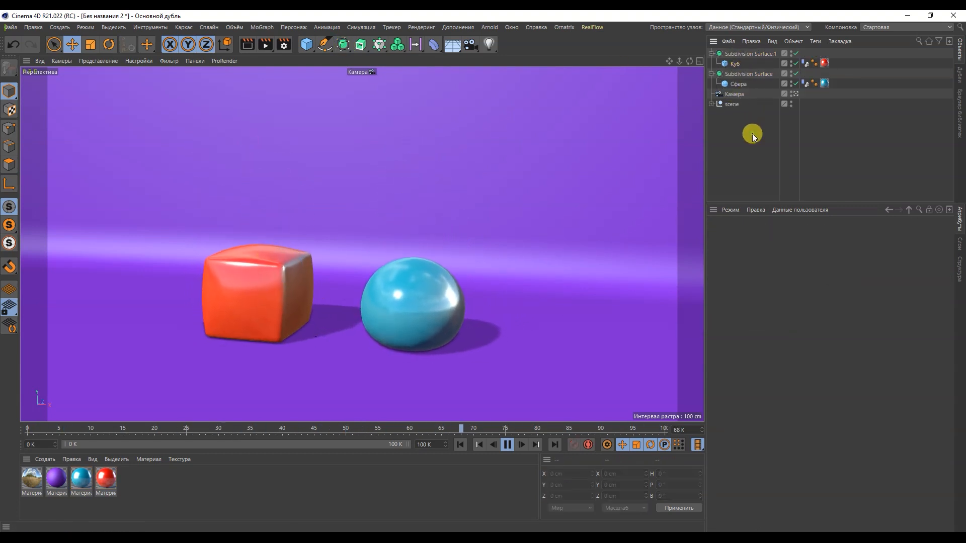